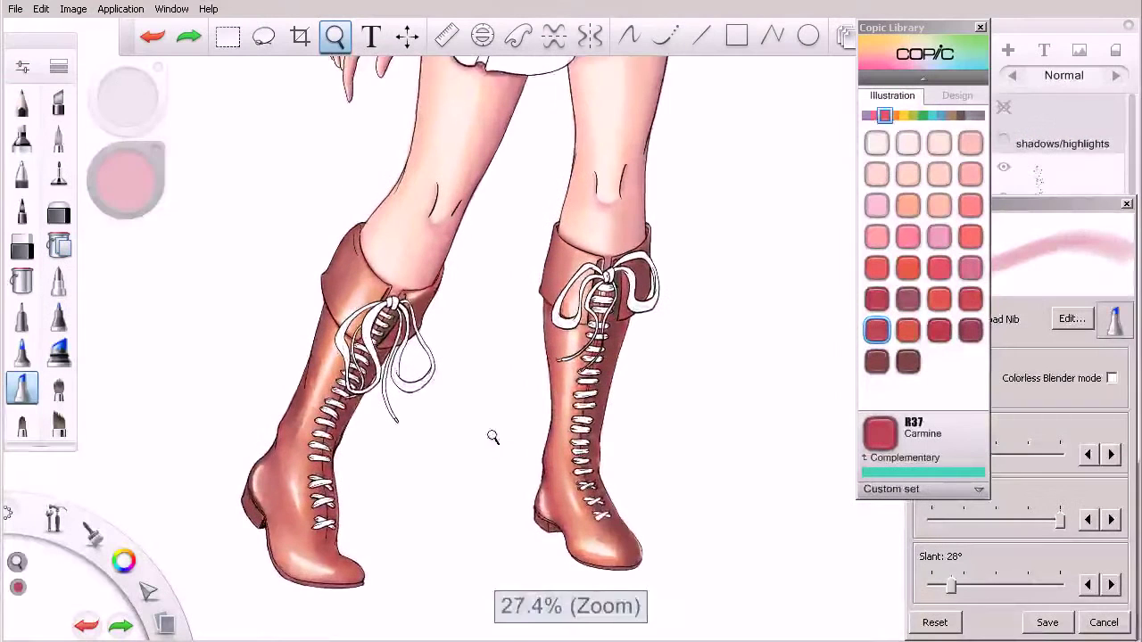
Zoom onto the left boot's laces, load Copic R59 Cardinal and test it on blank canvas.
drag(493, 437, 484, 459)
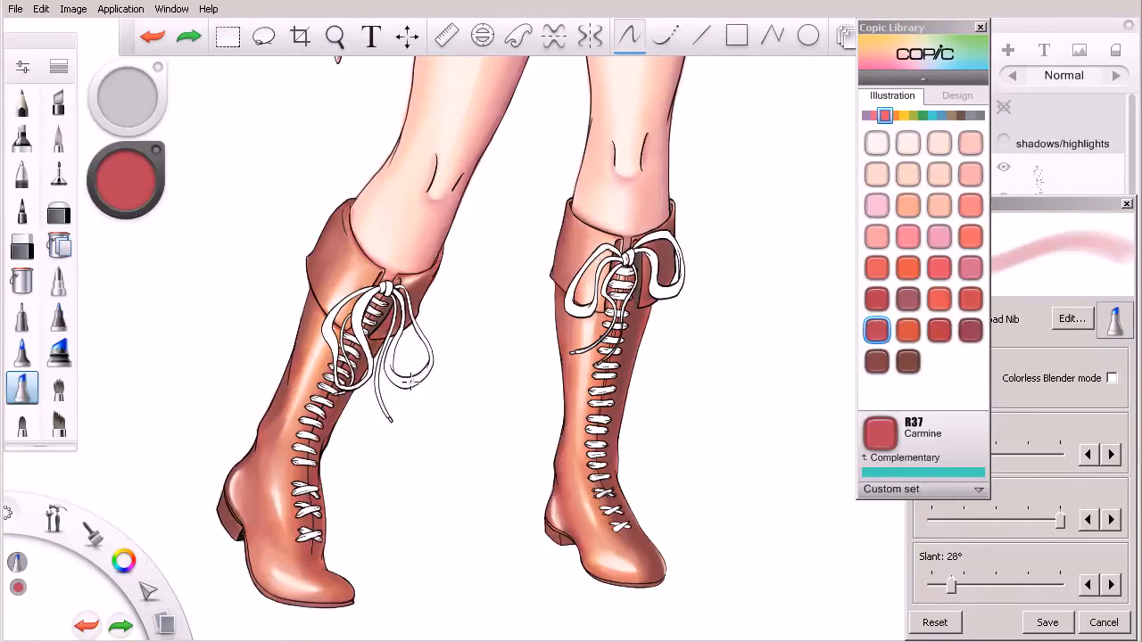
key(space)
mouse_move(392, 420)
mouse_down()
mouse_move(485, 441)
mouse_move(471, 466)
mouse_up()
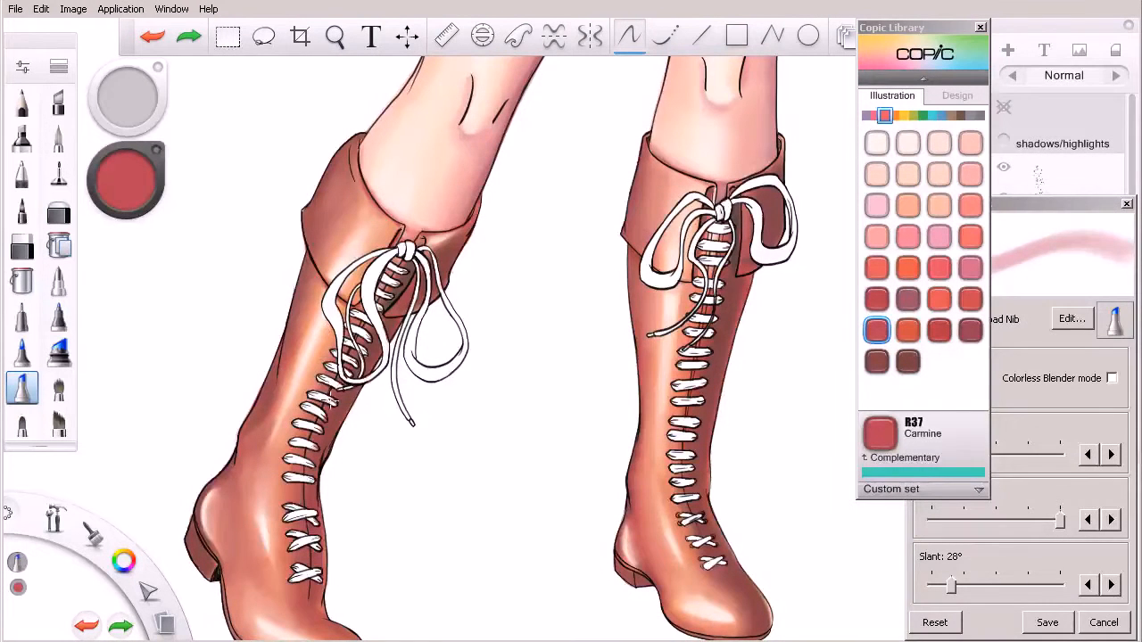
click(876, 361)
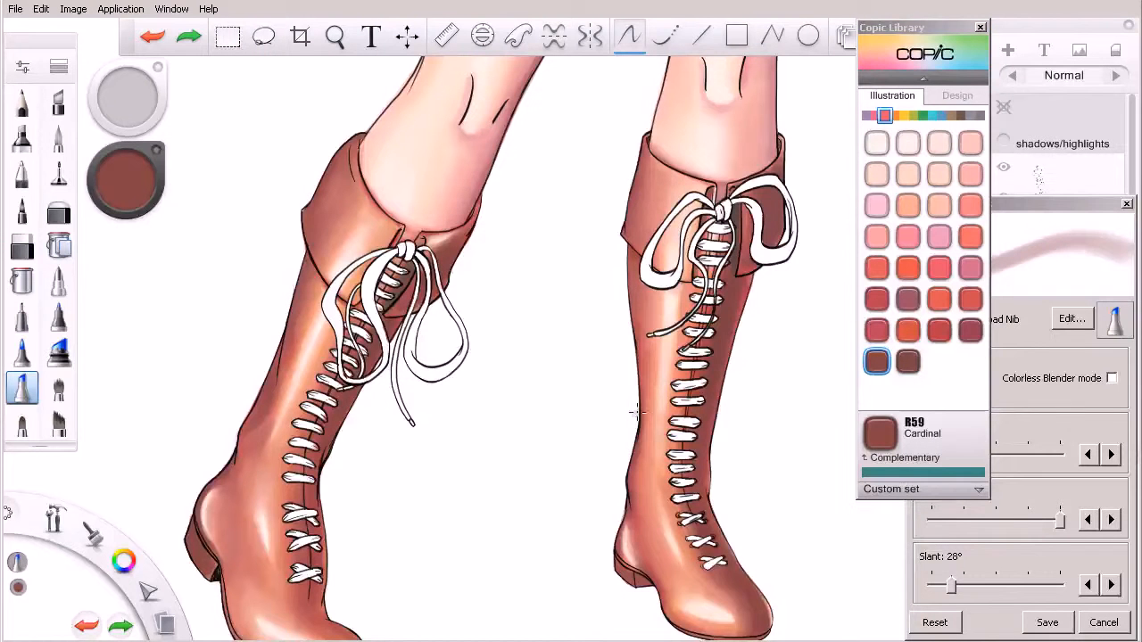
mouse_move(489, 387)
mouse_down()
mouse_move(509, 348)
mouse_move(485, 446)
mouse_up()
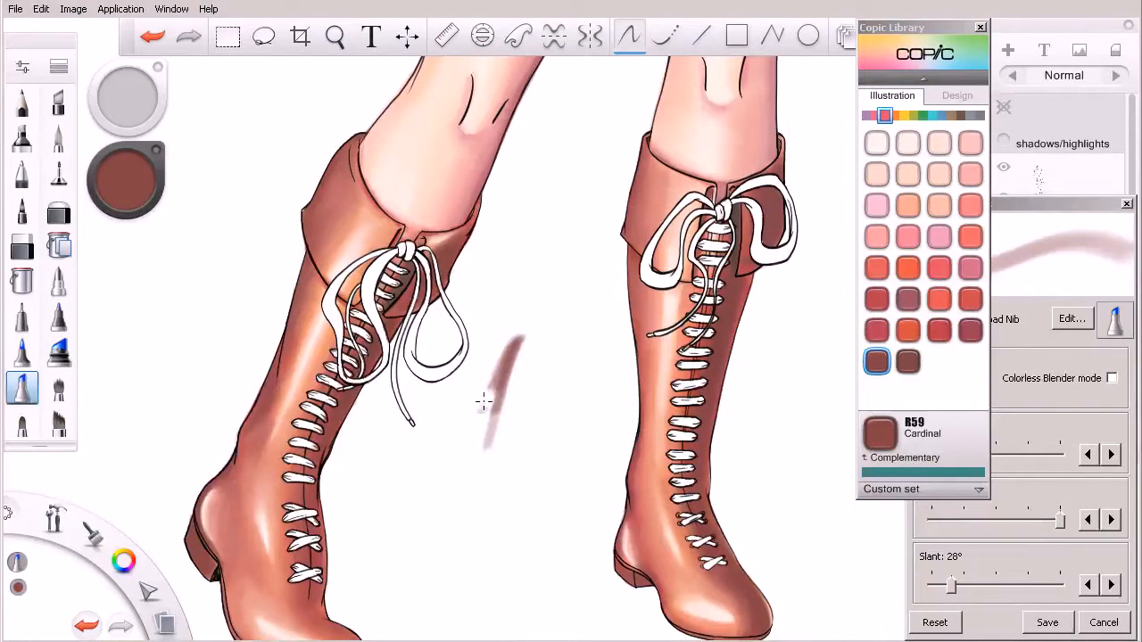
mouse_move(733, 364)
mouse_down()
mouse_move(493, 395)
mouse_move(464, 349)
mouse_up()
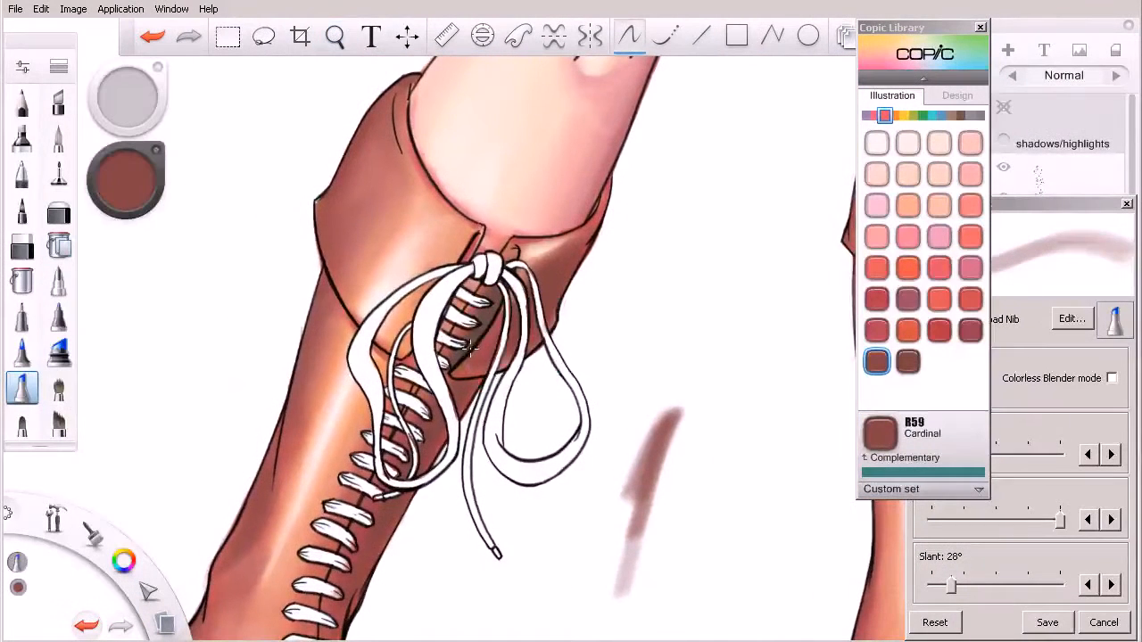
key(bracketleft)
click(991, 366)
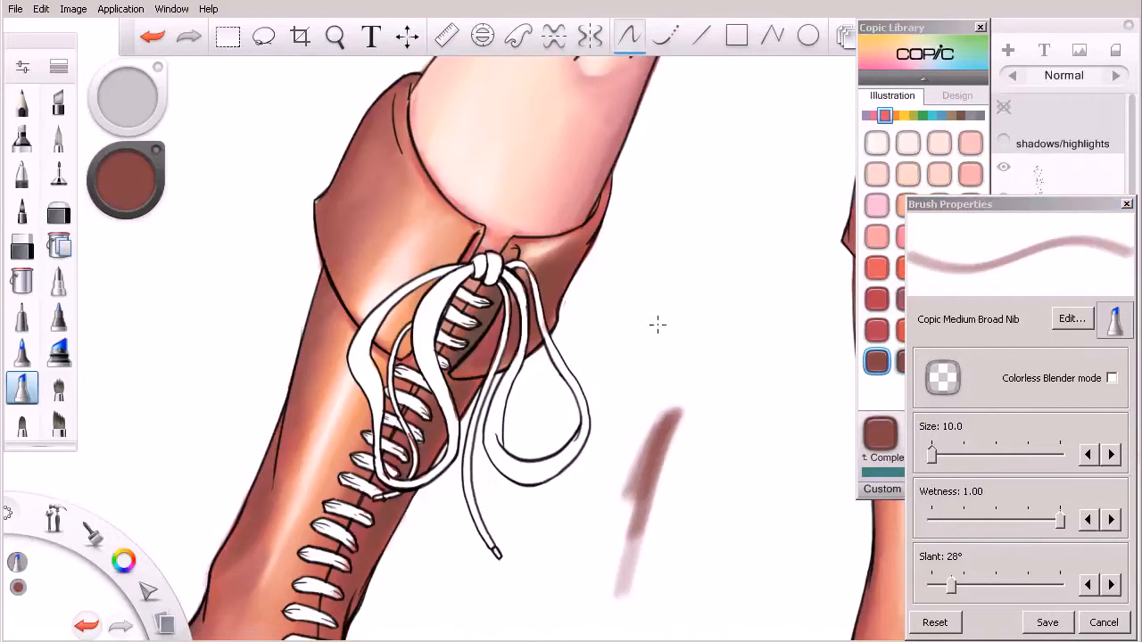
drag(658, 324, 644, 428)
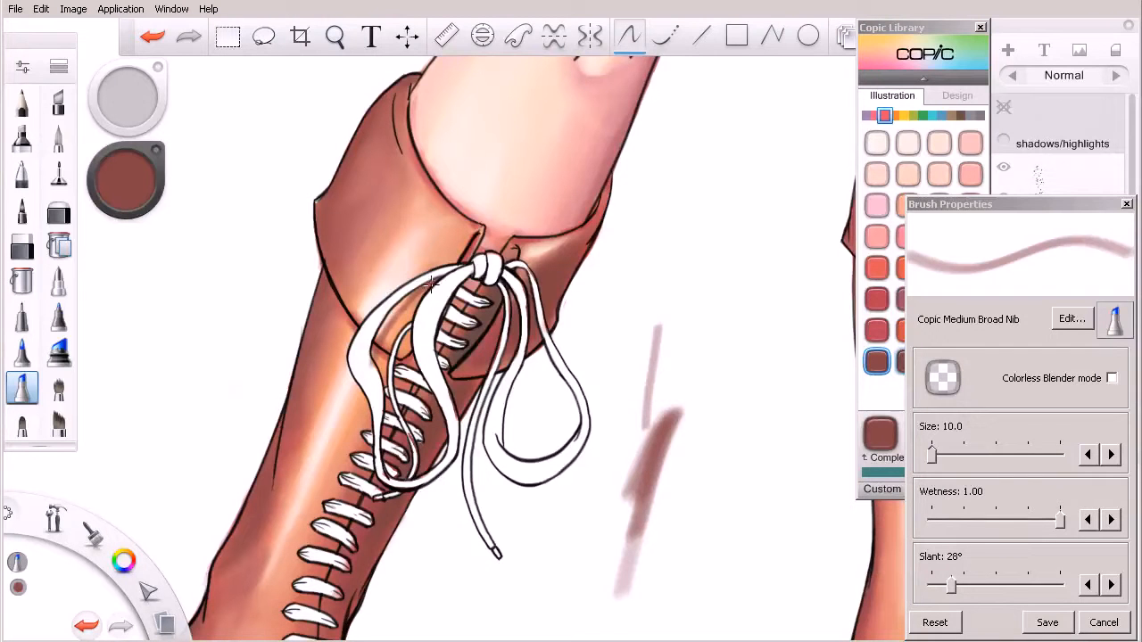
Shade Cardinal between the left boot's laces at brush size 15, undoing the bad strokes.
drag(409, 303, 373, 364)
key(ctrl+z)
key(bracketright)
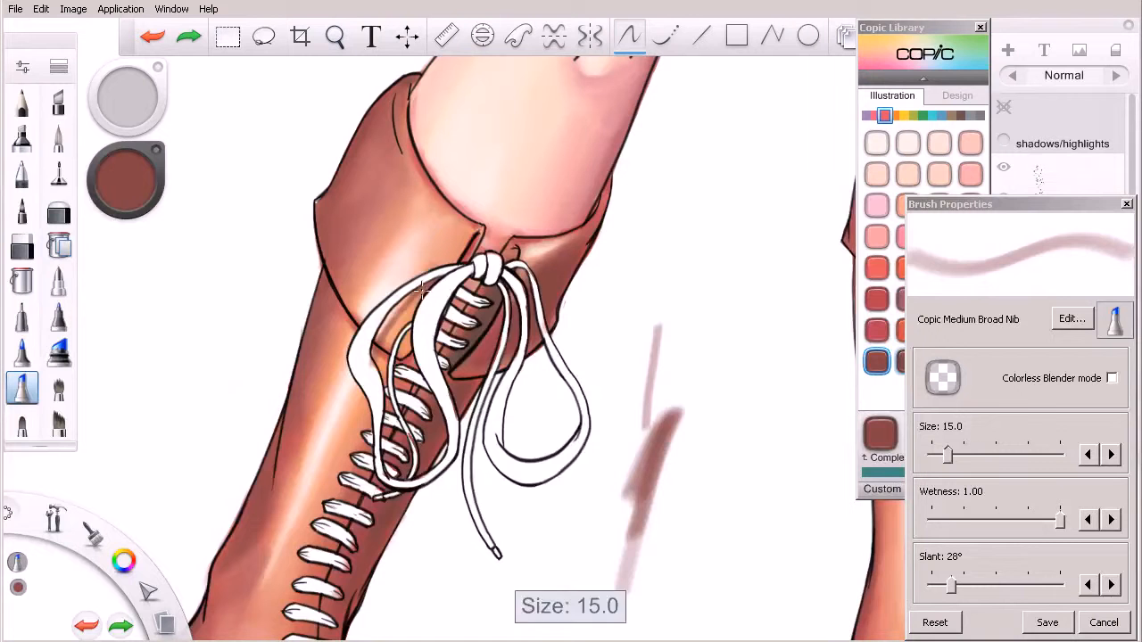
drag(421, 290, 375, 366)
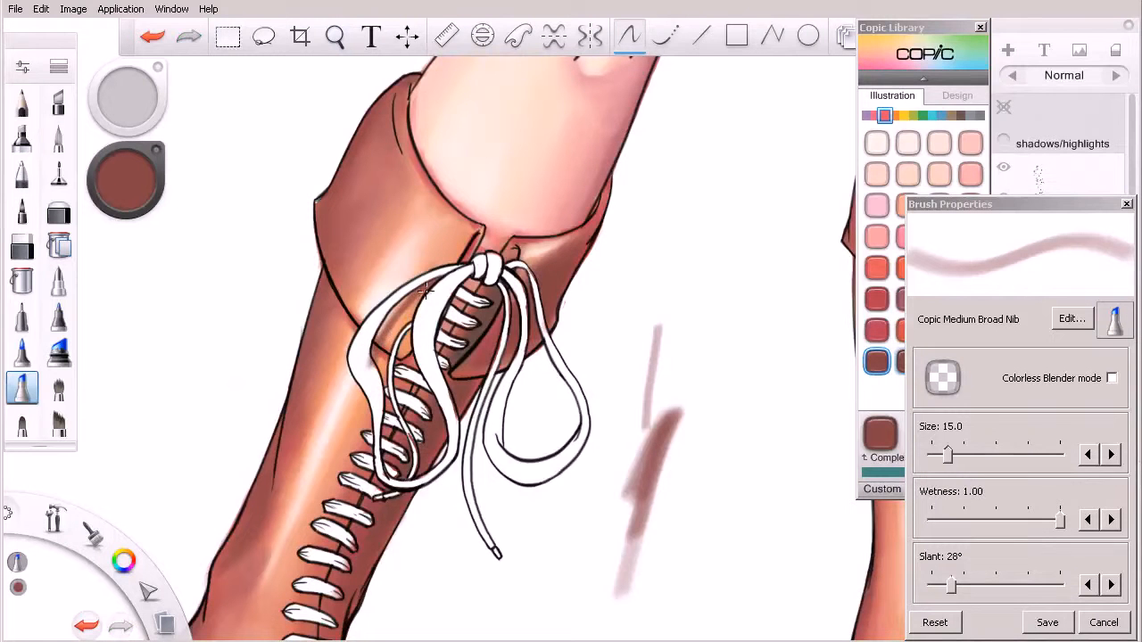
drag(427, 288, 375, 406)
key(ctrl+z)
drag(427, 286, 377, 366)
key(e)
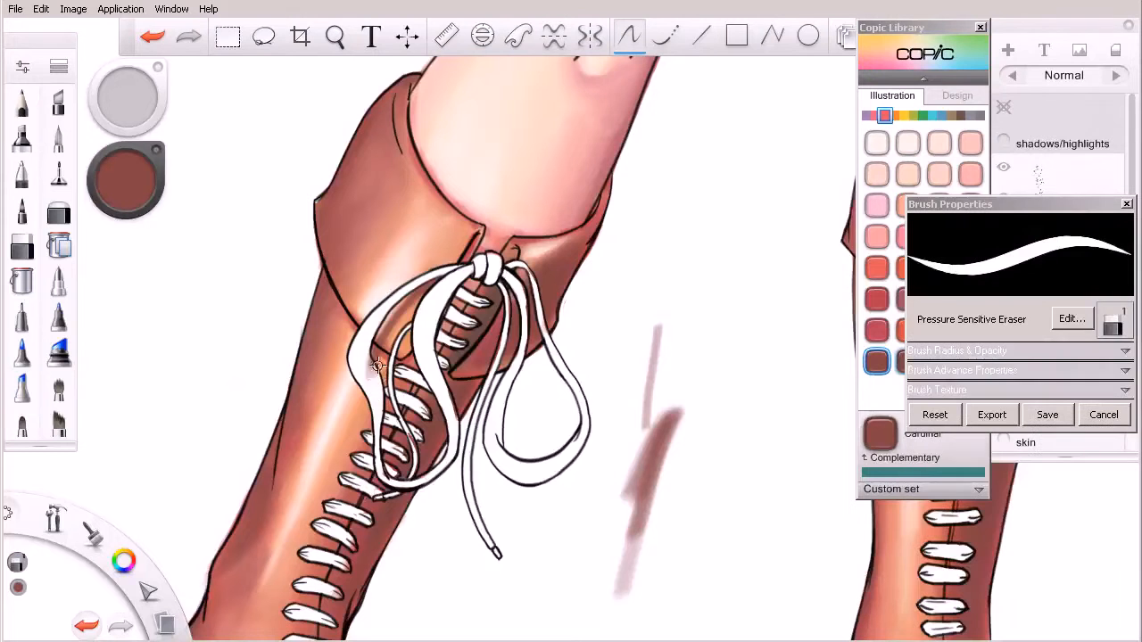
Erase a strip beside the laces, drop to size 10, try Dark Red and Dark Bark, then return to Cardinal.
drag(369, 375, 368, 360)
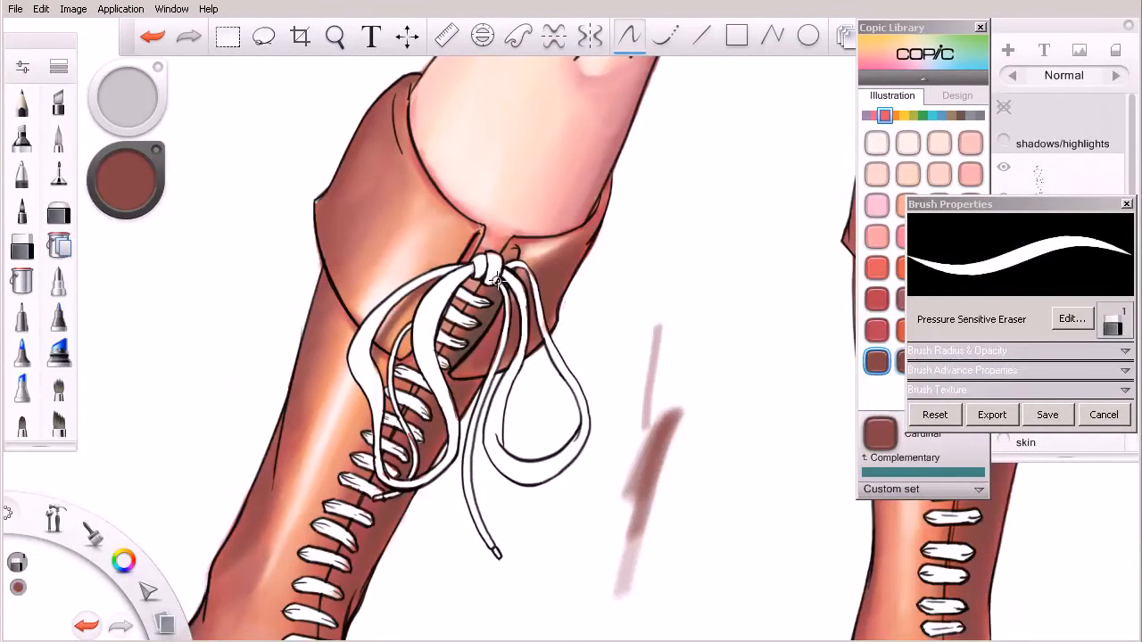
key(e)
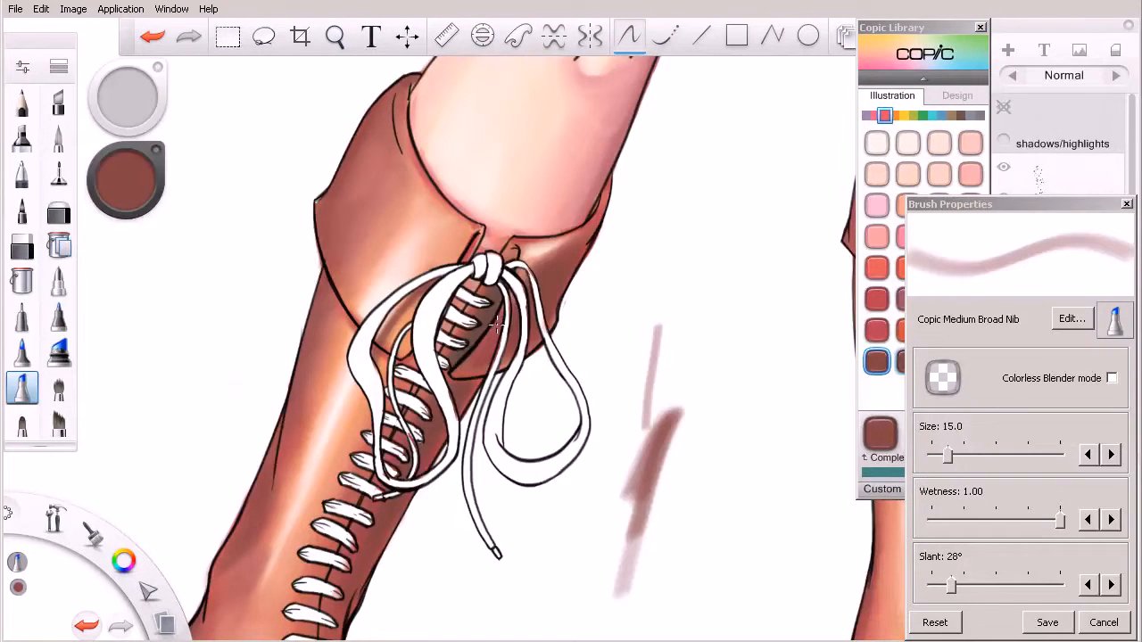
key(bracketleft)
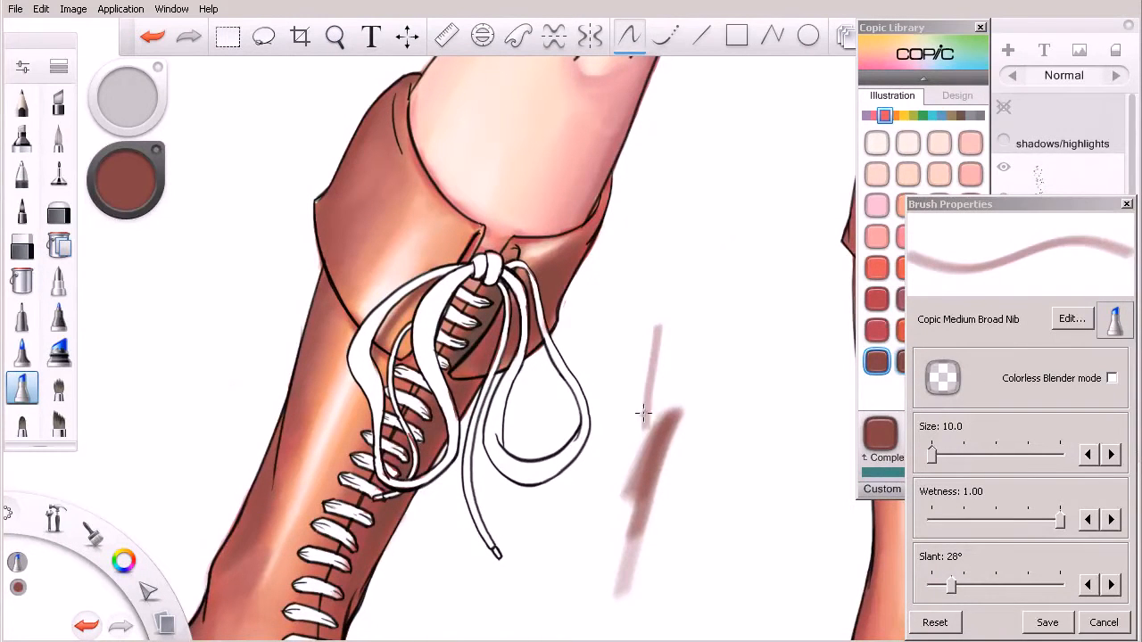
click(879, 361)
click(908, 361)
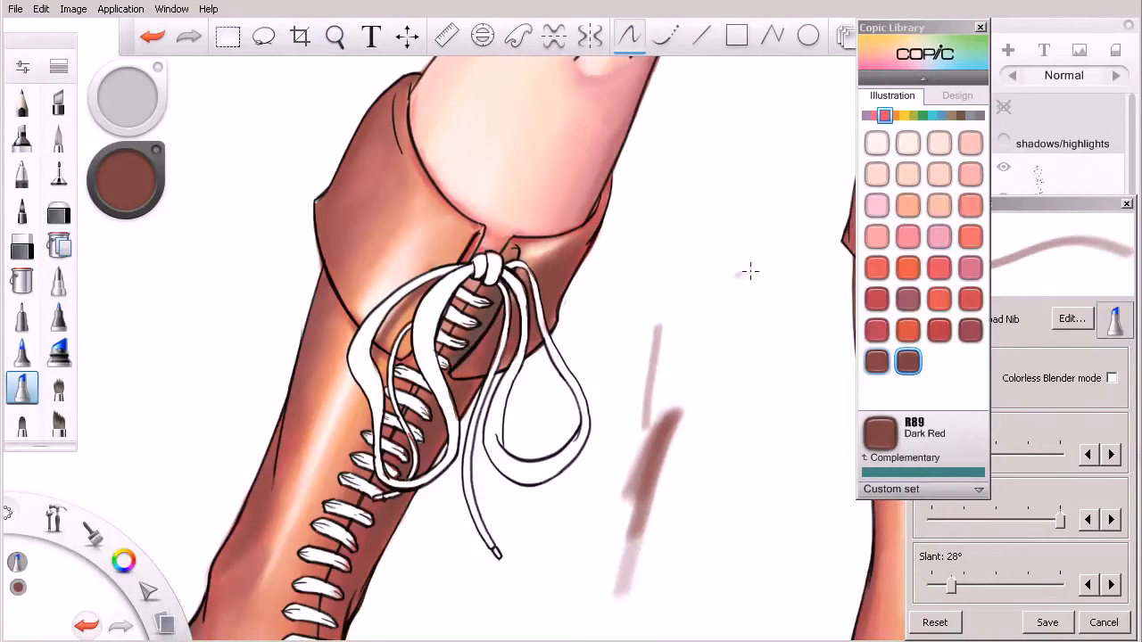
drag(901, 116, 961, 119)
click(877, 299)
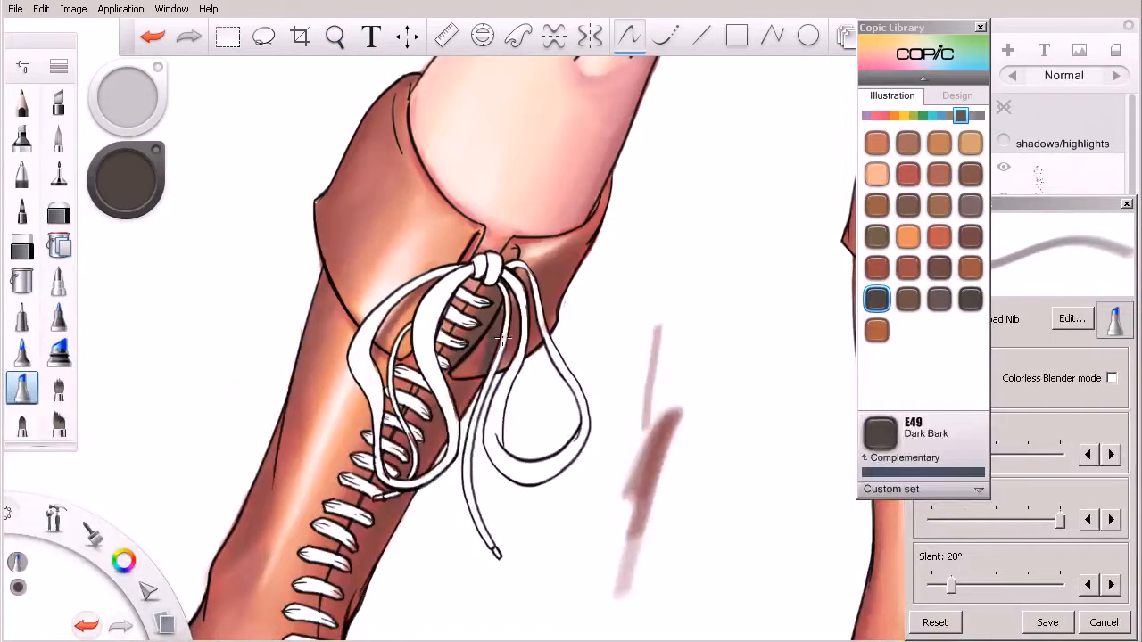
key(ctrl+z)
key(ctrl+y)
click(884, 115)
click(876, 360)
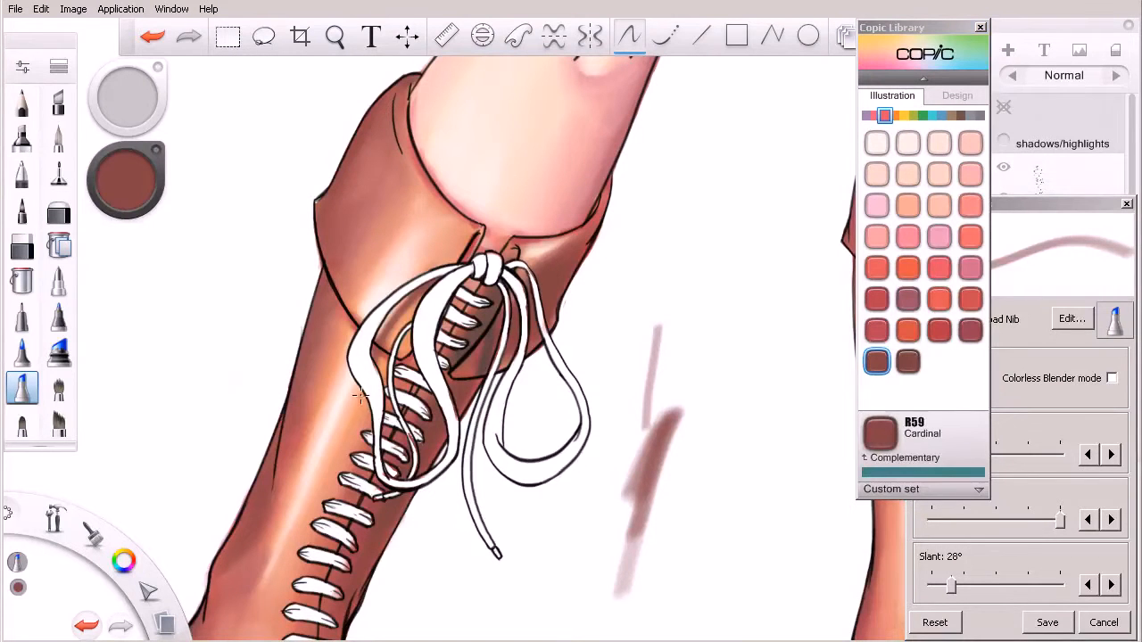
Darken the left boot's front edge beside the laces in Cardinal and erase the excess.
drag(361, 392, 367, 471)
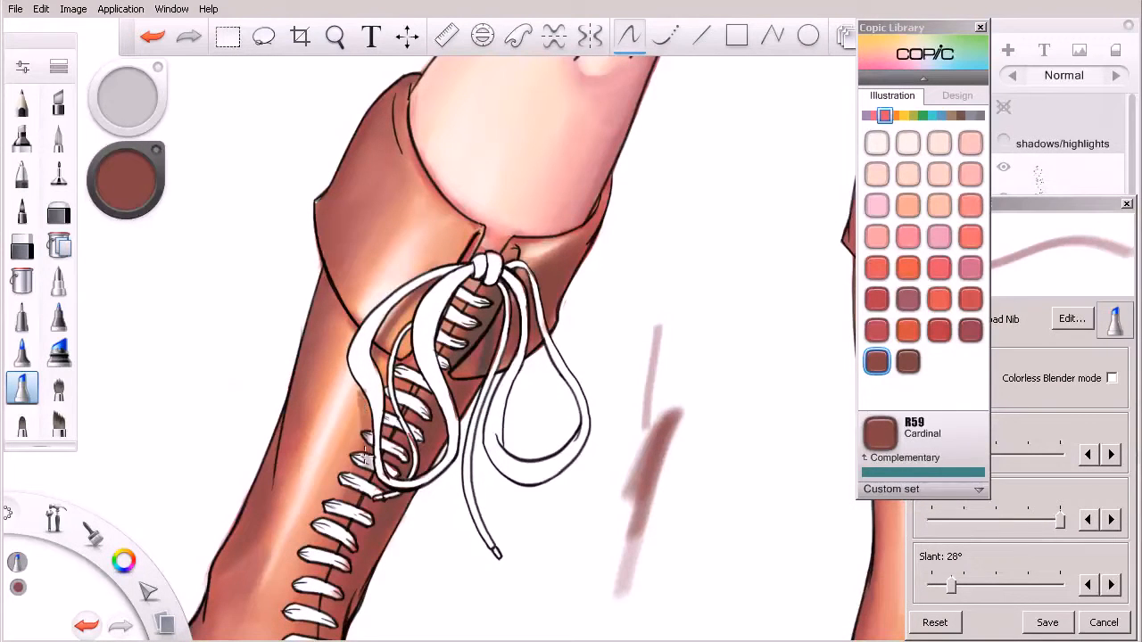
key(ctrl+z)
drag(356, 382, 375, 497)
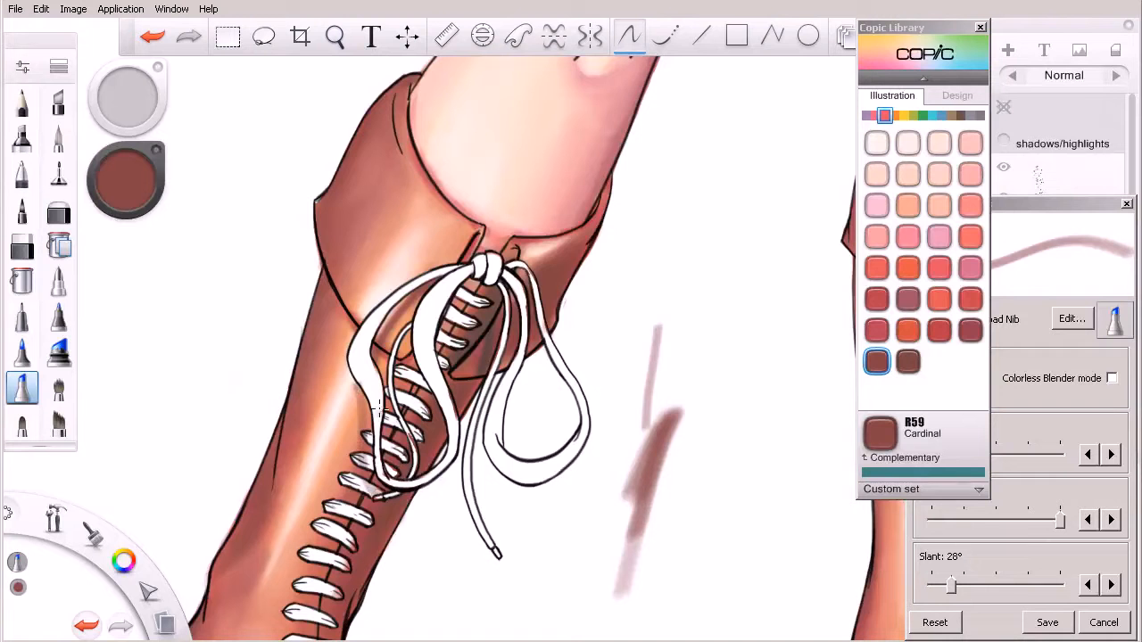
key(ctrl+z)
drag(358, 384, 394, 480)
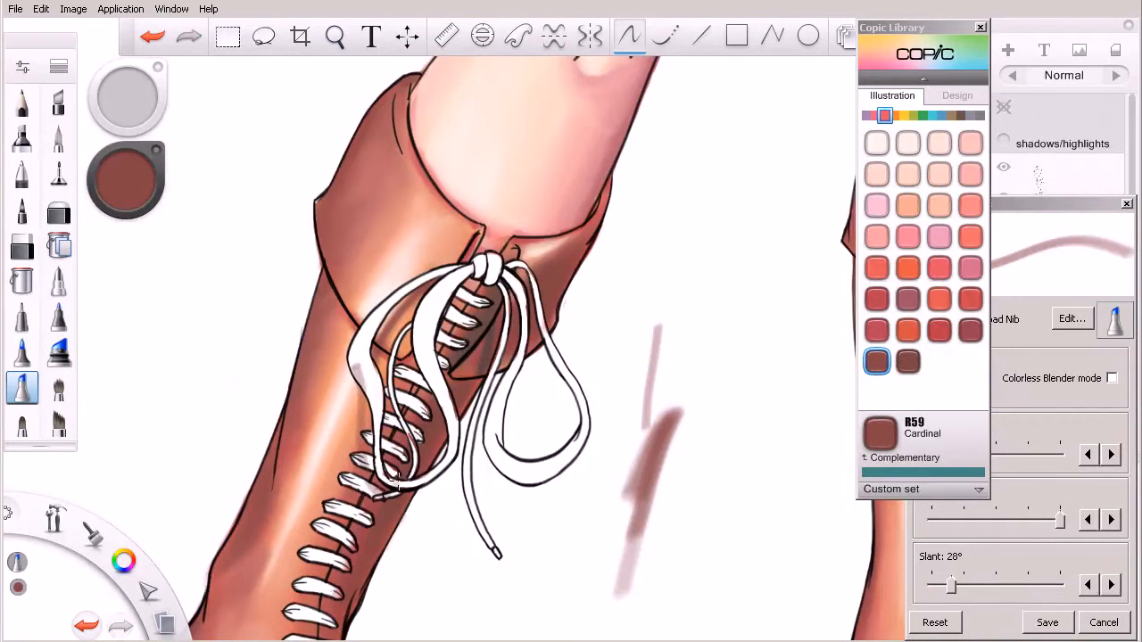
drag(362, 382, 395, 479)
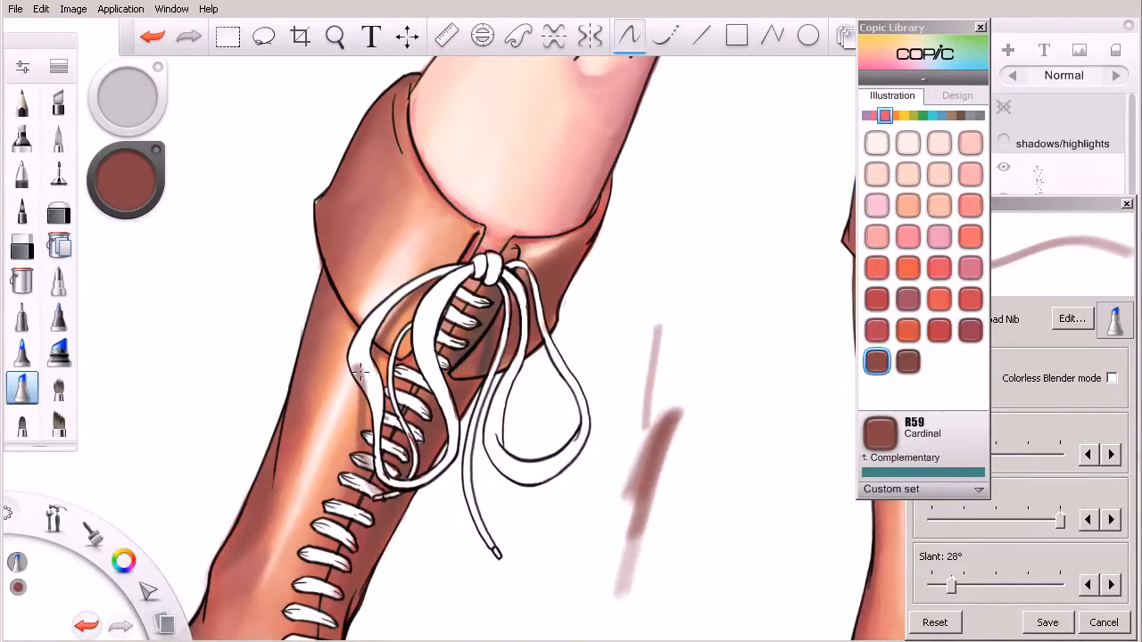
key(e)
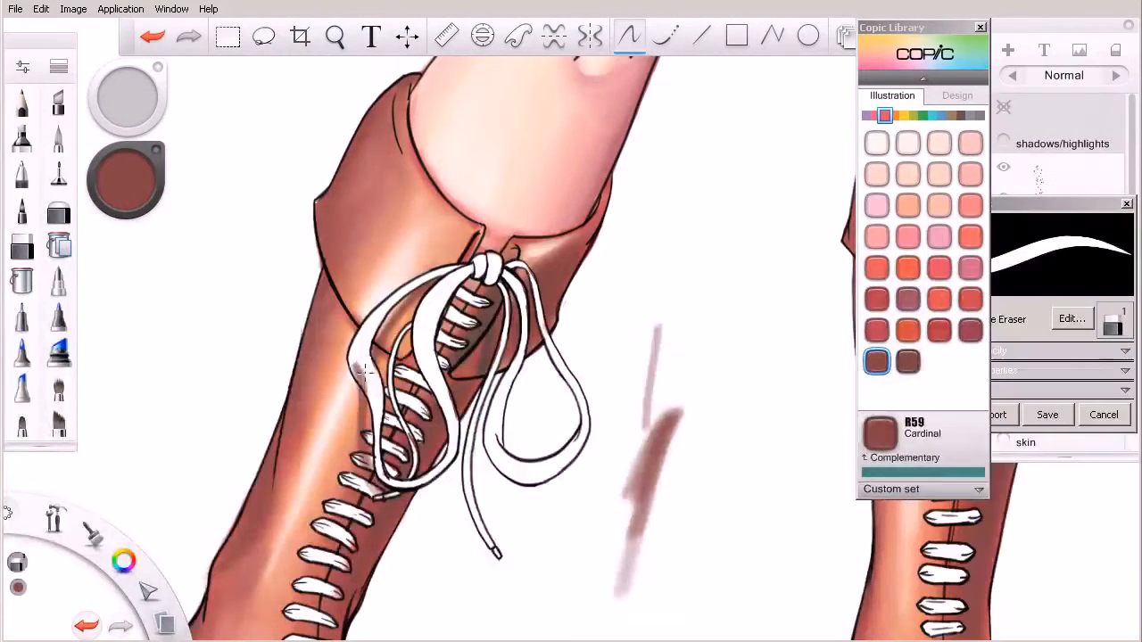
drag(364, 371, 370, 391)
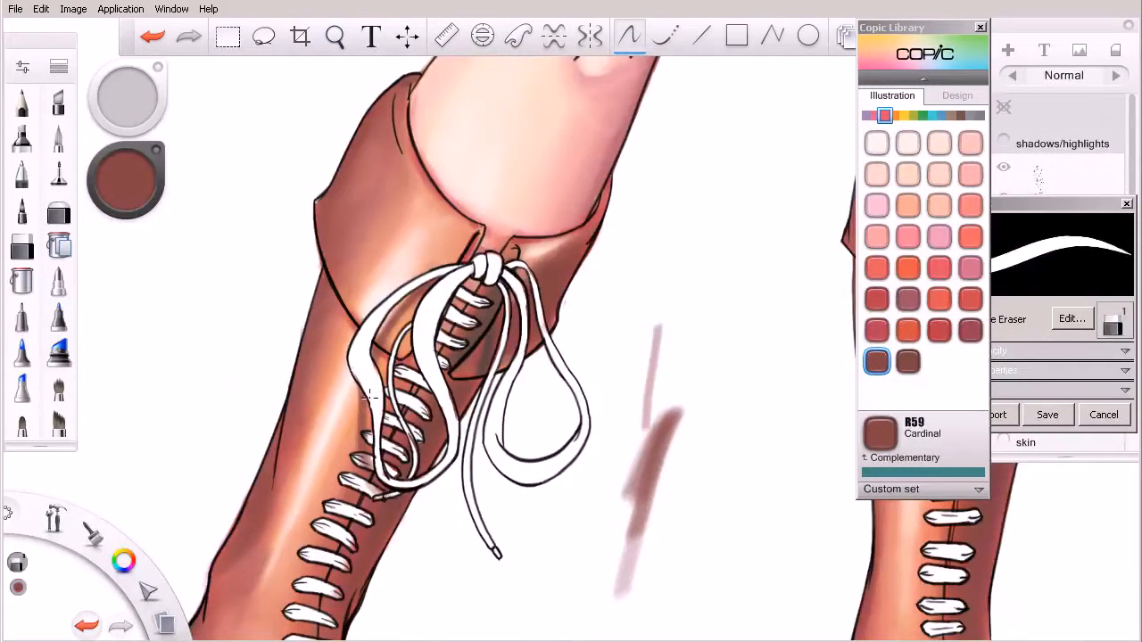
scroll(390, 309, down, 3)
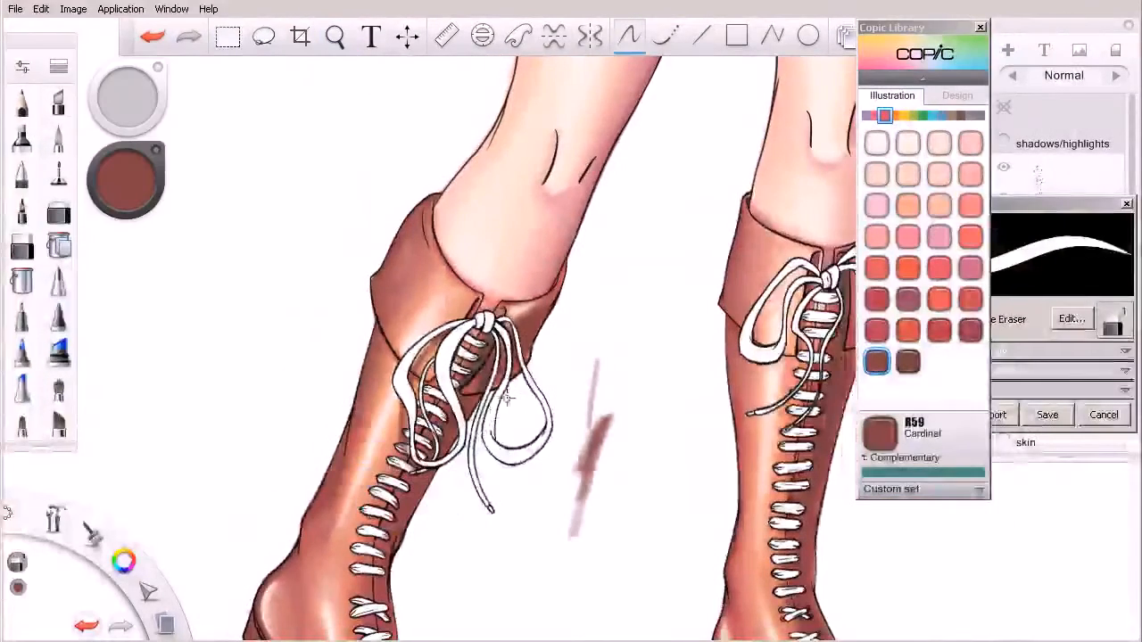
Frame both boots and lay faint Cardinal strokes under the right boot's bow and lace loop.
key(space)
drag(610, 490, 496, 493)
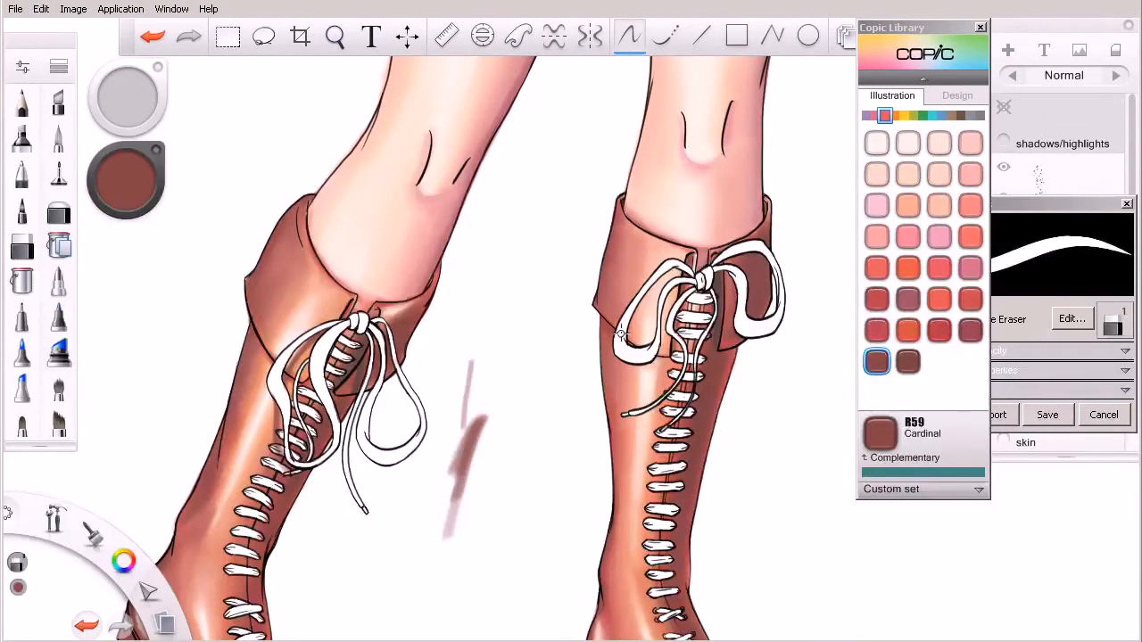
key(space)
drag(675, 332, 585, 399)
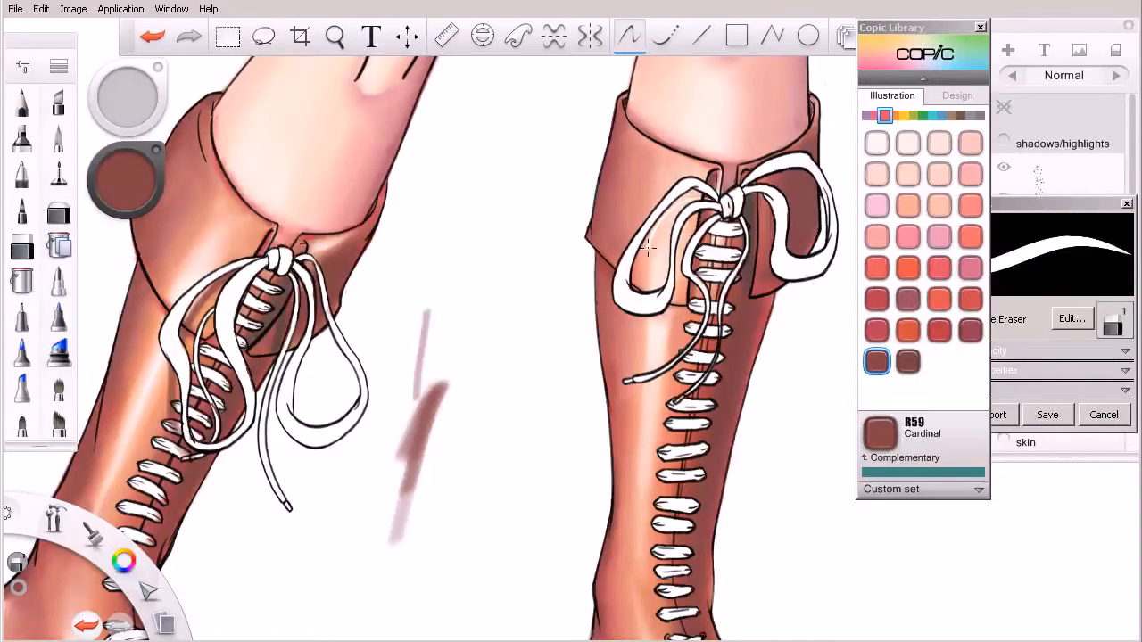
key(ctrl+z)
drag(723, 191, 643, 277)
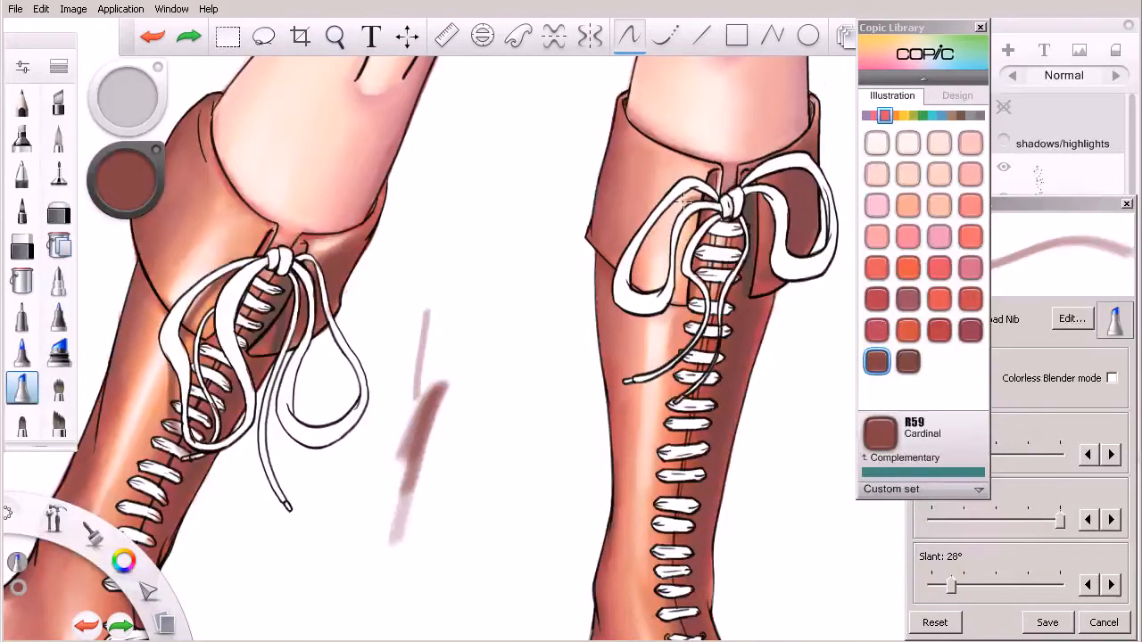
drag(683, 199, 642, 278)
mouse_move(694, 207)
mouse_down()
mouse_move(671, 241)
mouse_move(714, 227)
mouse_up()
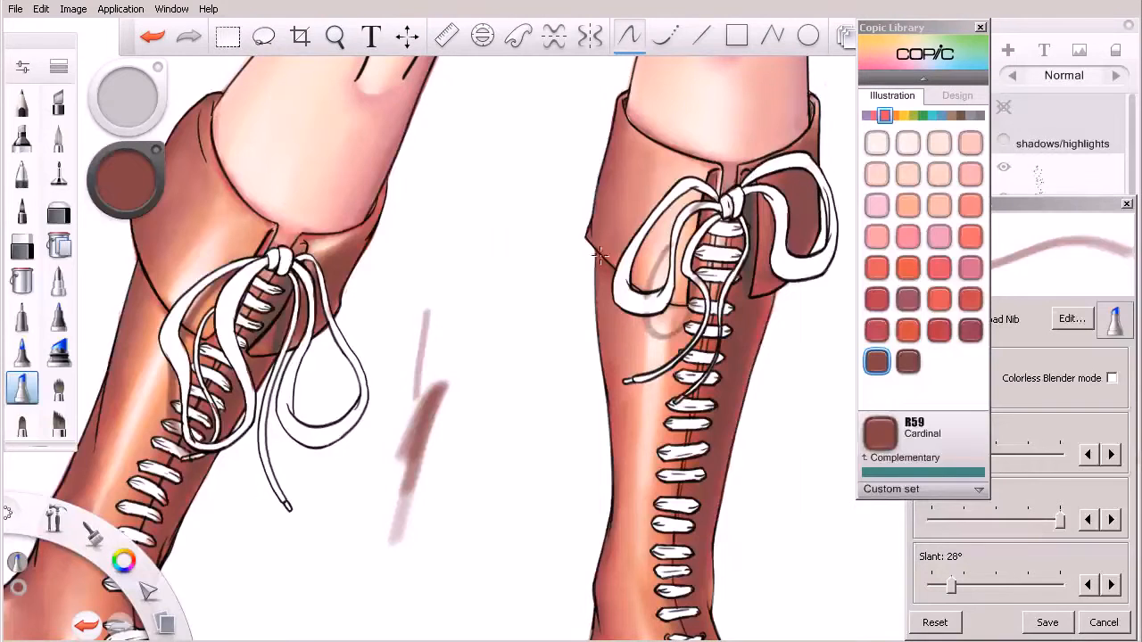
Undo the last stroke and zoom in on the left boot's laces.
key(ctrl+z)
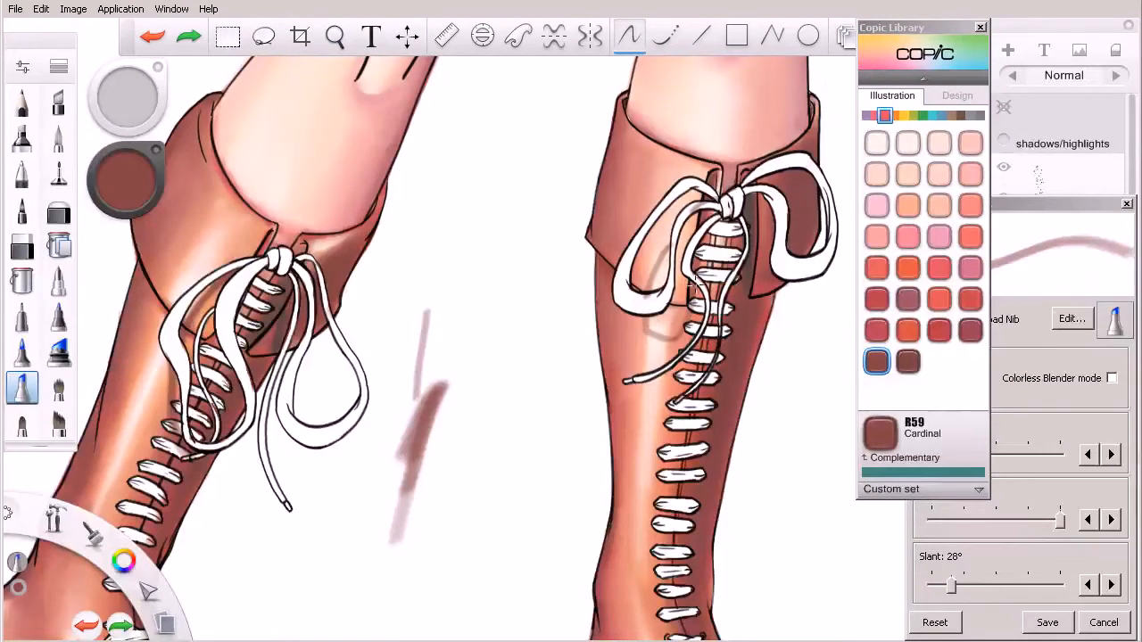
key(space)
mouse_move(419, 472)
mouse_down()
mouse_move(492, 458)
mouse_move(446, 478)
mouse_move(527, 441)
mouse_move(675, 301)
mouse_move(608, 401)
mouse_up()
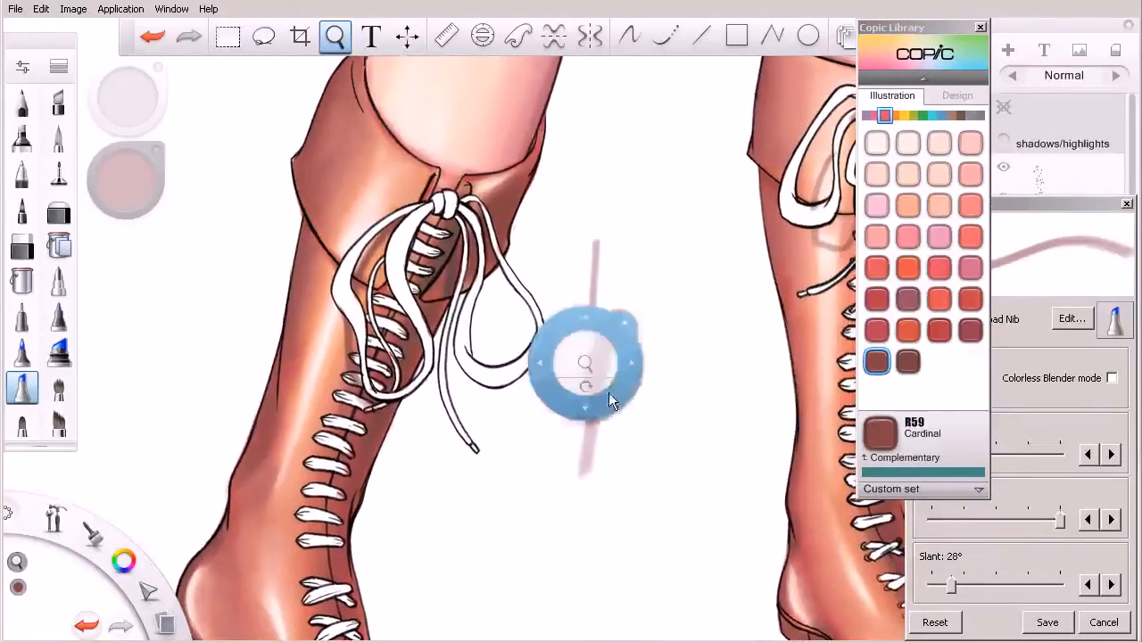
Load YR82 Mellow Peach from the orange family, test it and enlarge the Broad Nib marker.
key(space)
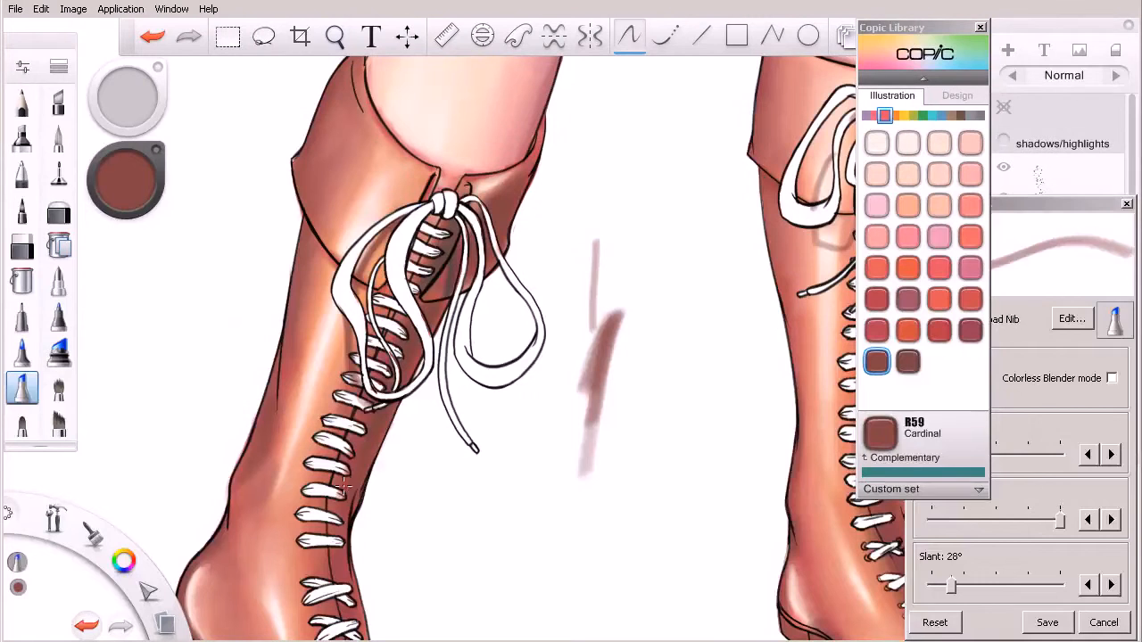
key(e)
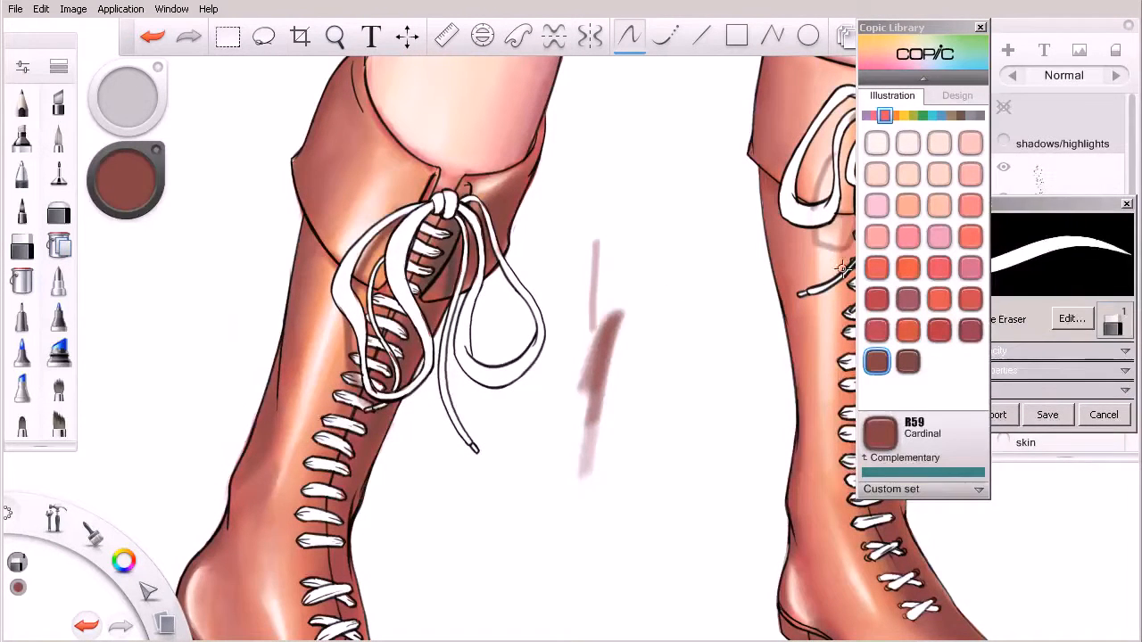
key(e)
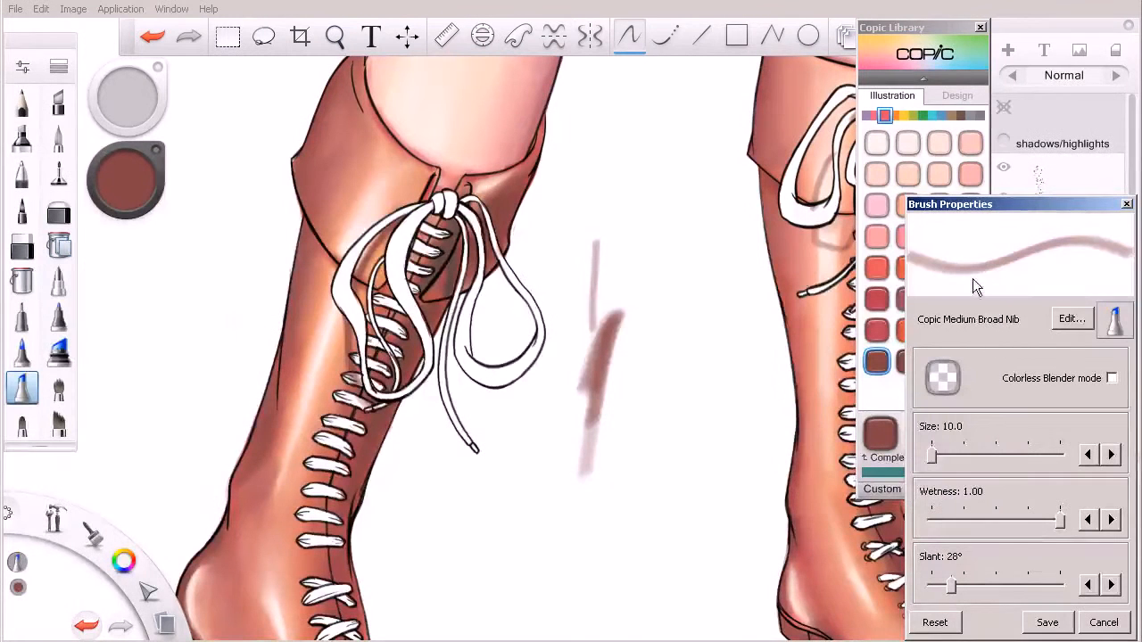
click(905, 119)
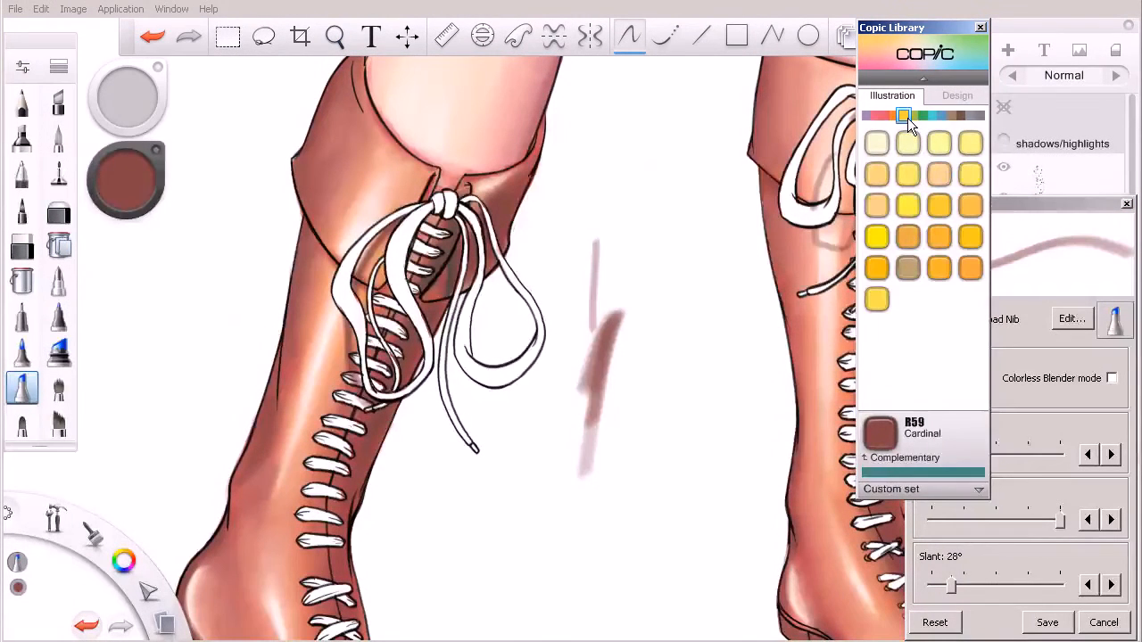
click(897, 119)
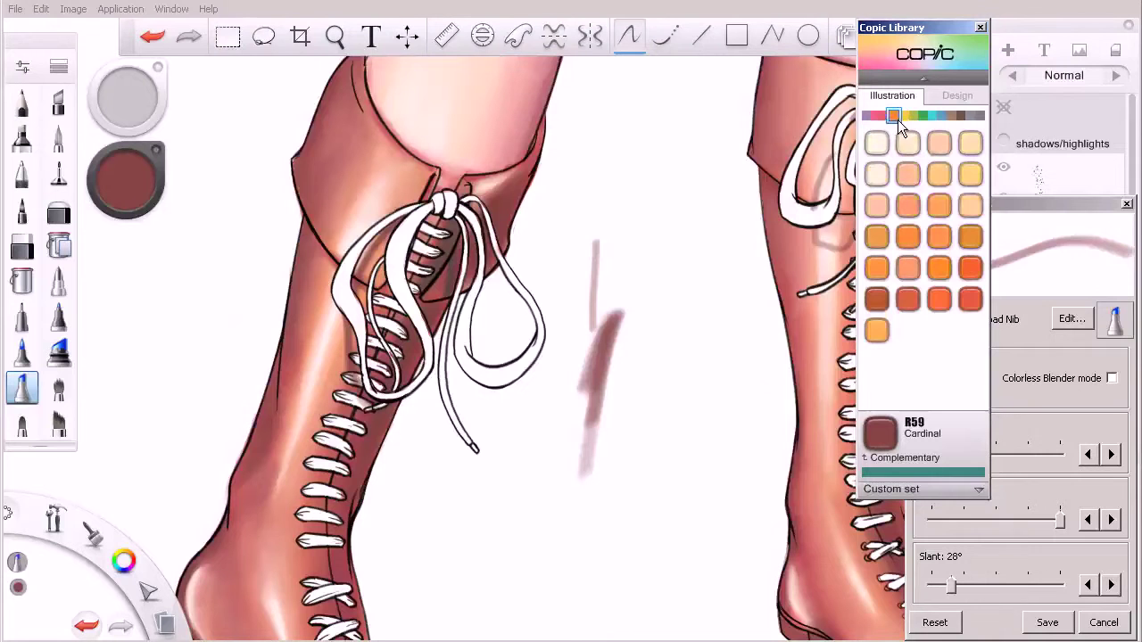
click(971, 205)
drag(559, 366, 542, 453)
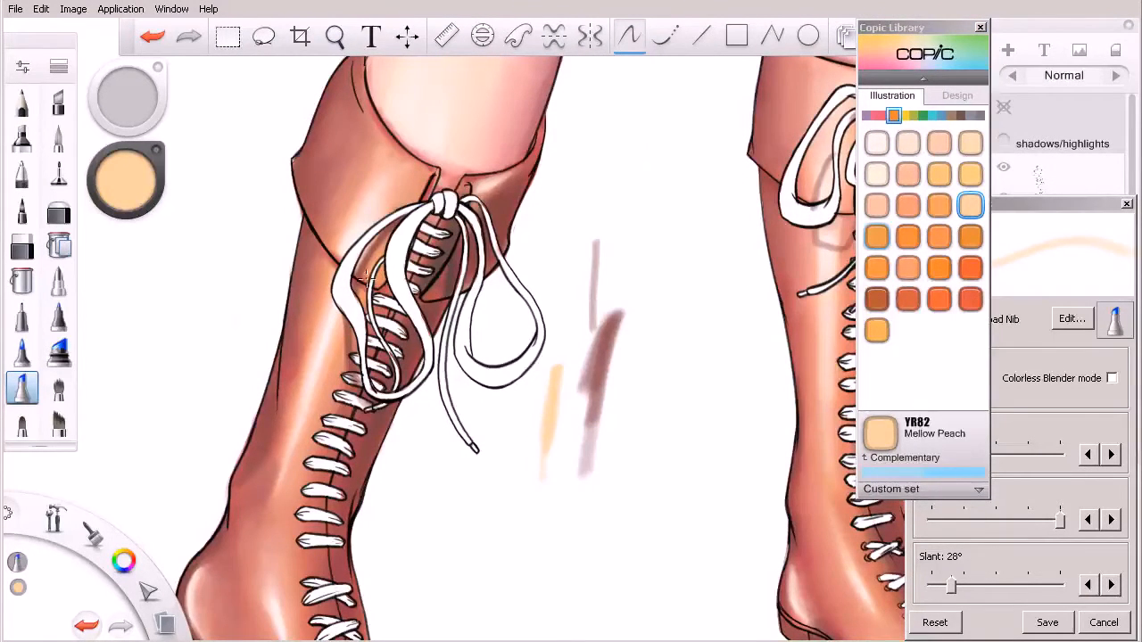
mouse_move(413, 218)
mouse_down()
mouse_move(393, 267)
mouse_move(406, 229)
mouse_up()
key(bracketright)
key(bracketright)
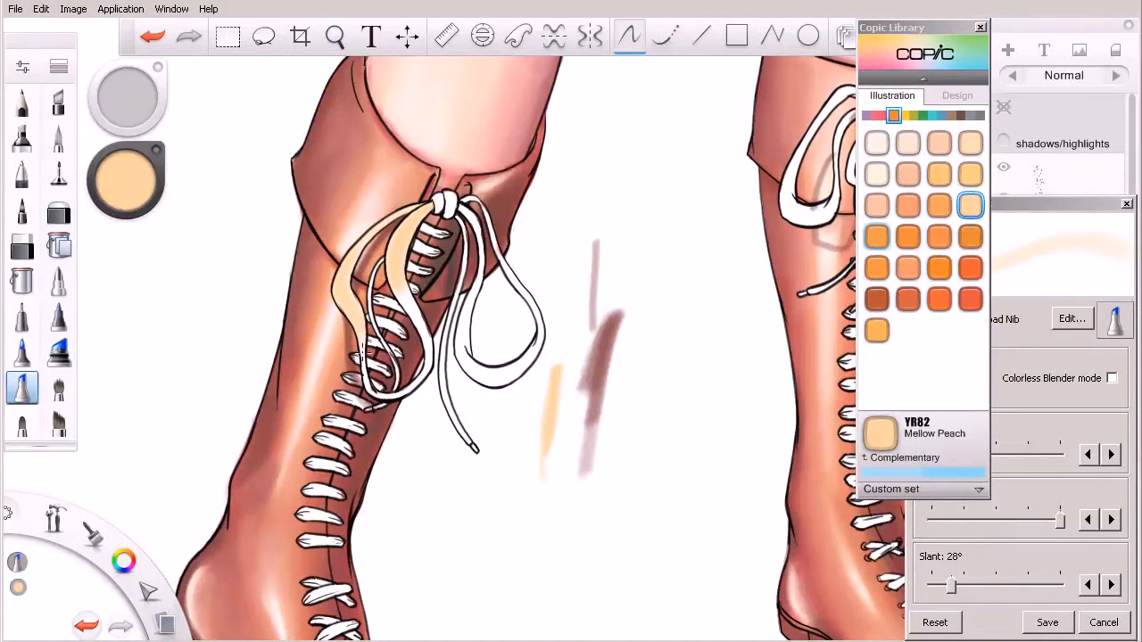
Colour the left boot's bow knot, loop and dangling lace strands Mellow Peach.
drag(375, 398, 390, 393)
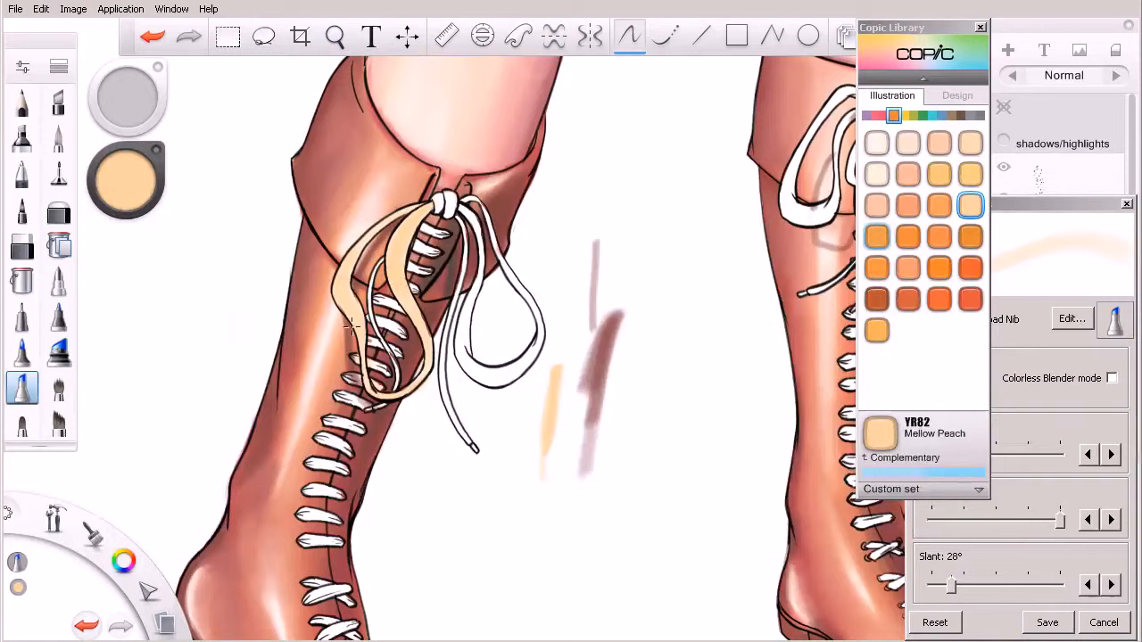
mouse_move(443, 203)
mouse_down()
mouse_move(448, 194)
mouse_move(457, 207)
mouse_up()
drag(458, 287, 445, 365)
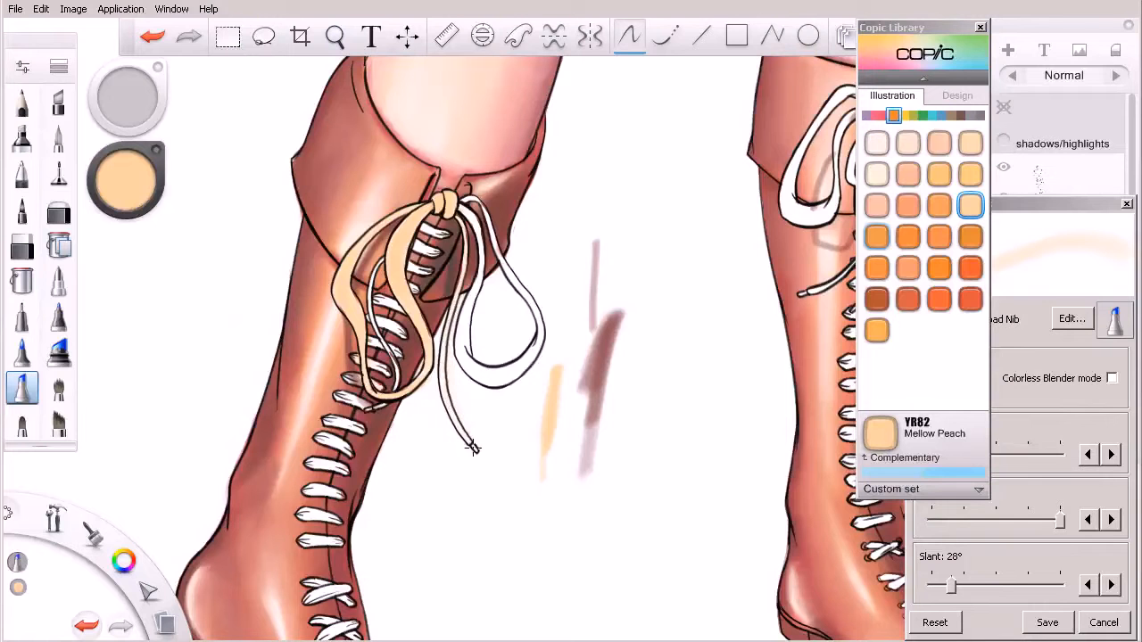
mouse_move(473, 448)
mouse_down()
mouse_move(443, 344)
mouse_move(462, 437)
mouse_up()
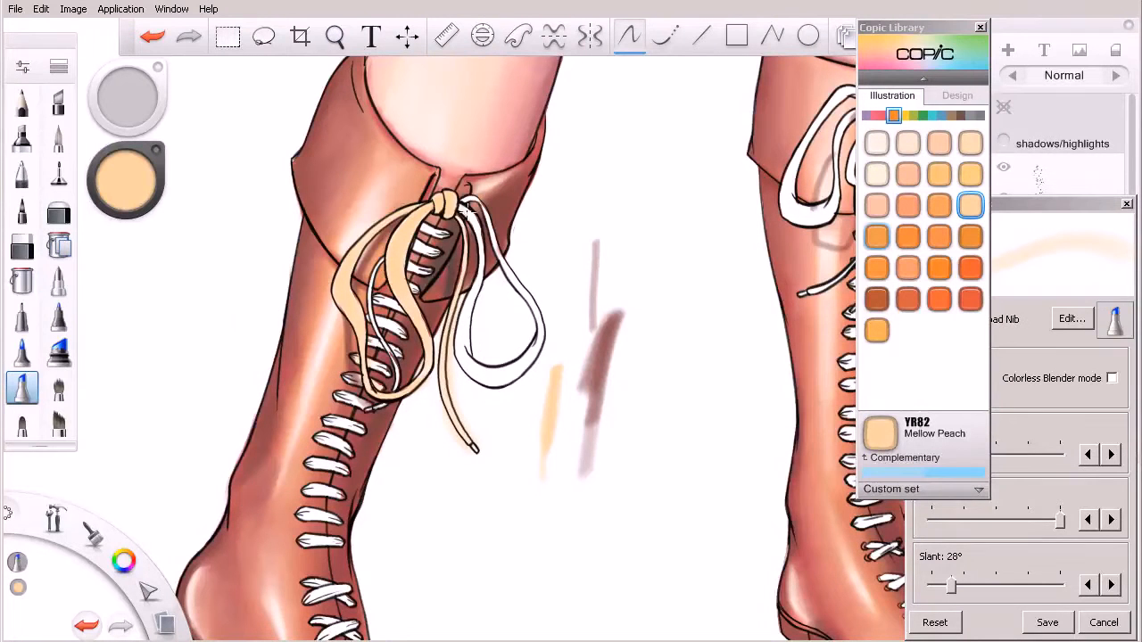
drag(463, 348, 478, 268)
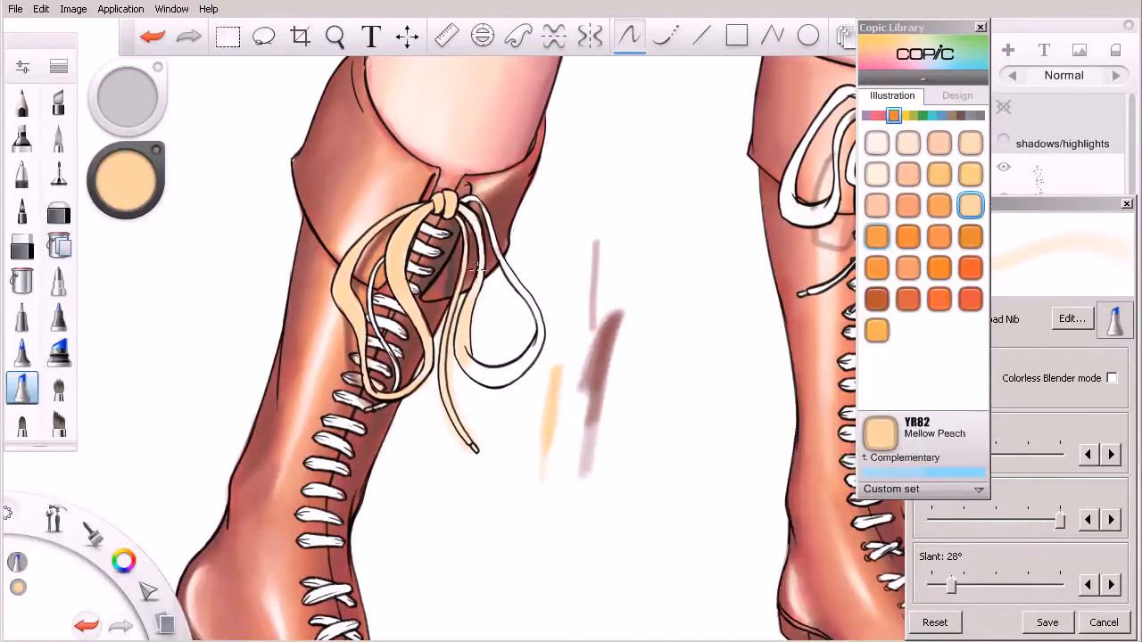
drag(470, 367, 537, 331)
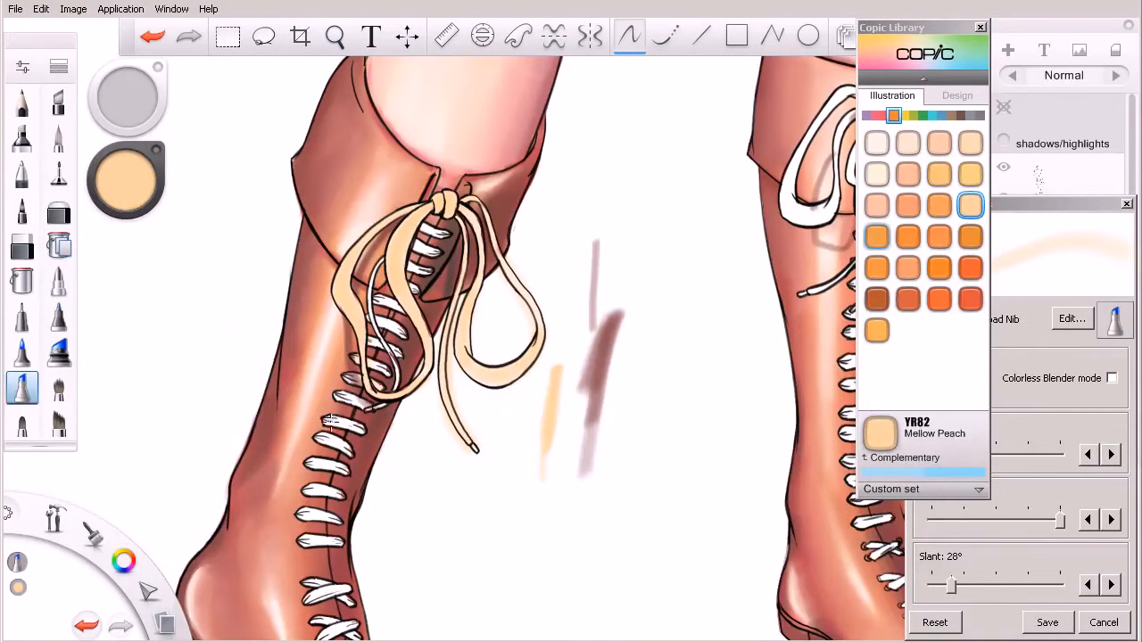
Tint the upper lace crossings of the left boot Mellow Peach.
mouse_move(330, 420)
mouse_down()
mouse_move(330, 457)
mouse_move(343, 467)
mouse_move(324, 491)
mouse_up()
mouse_move(348, 453)
mouse_down()
mouse_move(356, 380)
mouse_move(375, 369)
mouse_move(364, 361)
mouse_move(381, 370)
mouse_move(373, 319)
mouse_move(392, 330)
mouse_move(402, 305)
mouse_up()
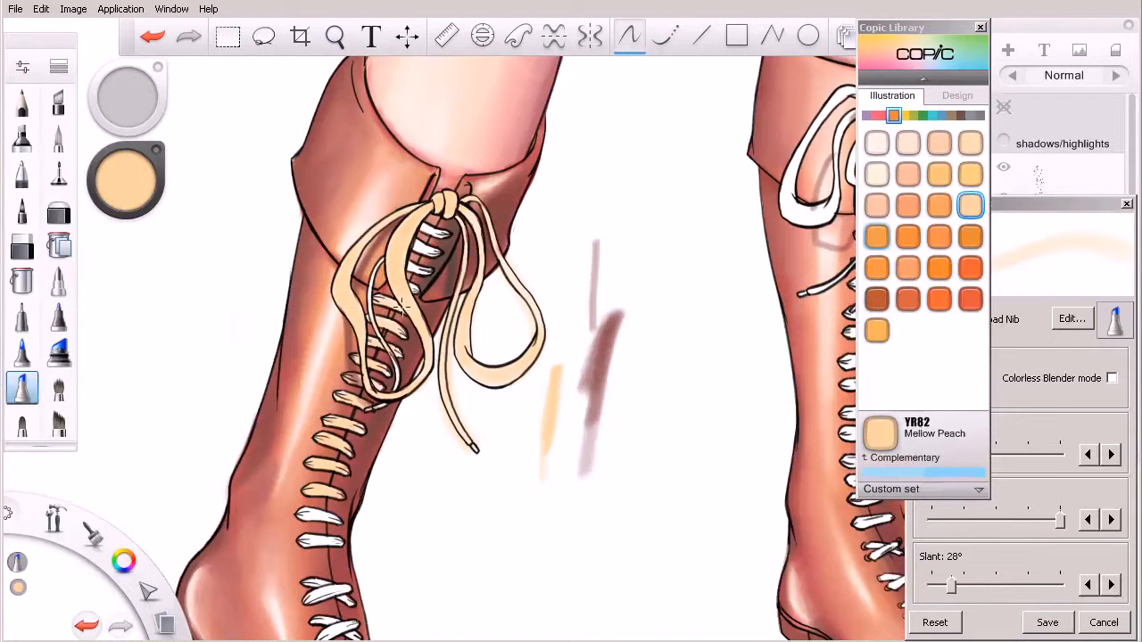
mouse_move(406, 265)
mouse_down()
mouse_move(439, 235)
mouse_move(379, 327)
mouse_up()
drag(372, 279, 394, 388)
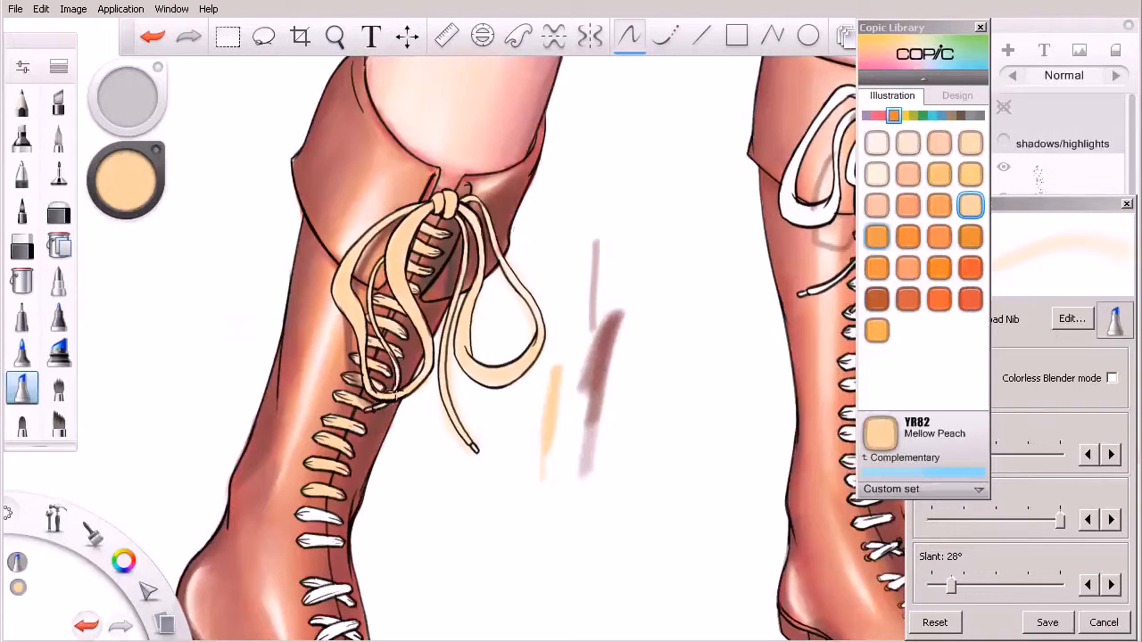
mouse_move(372, 306)
mouse_down()
mouse_move(386, 357)
mouse_move(378, 403)
mouse_up()
Colour the lower lace strips and the crossed laces near the ankle peach, then zoom back to the bow.
drag(401, 523, 430, 429)
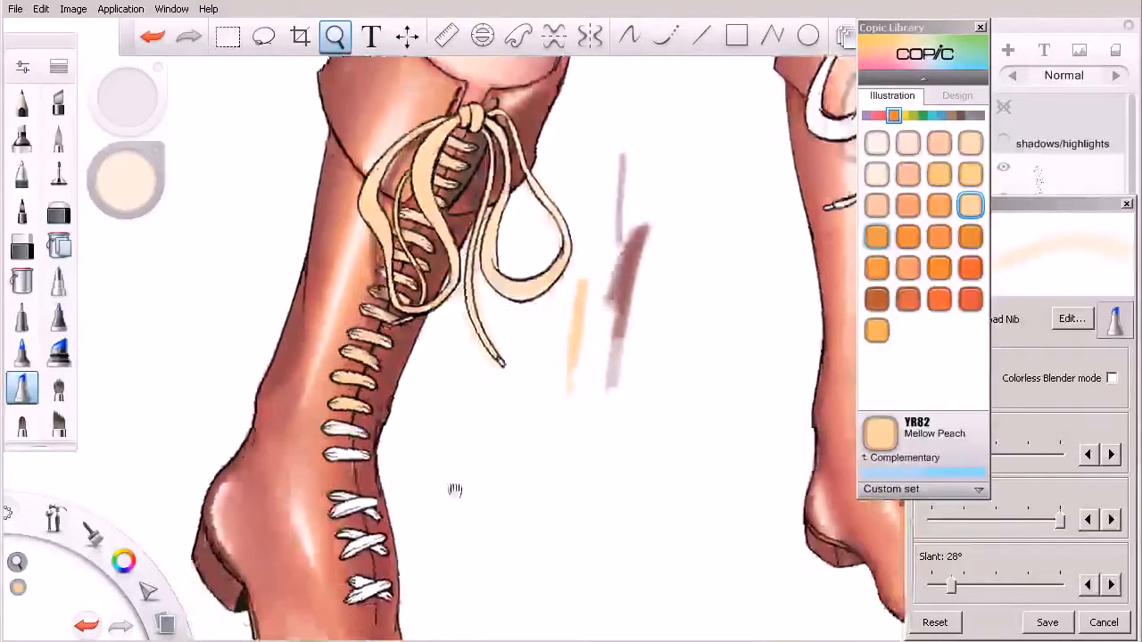
mouse_move(390, 332)
mouse_down()
mouse_move(369, 389)
mouse_move(340, 422)
mouse_move(379, 457)
mouse_up()
mouse_move(337, 493)
mouse_down()
mouse_move(355, 500)
mouse_move(346, 490)
mouse_up()
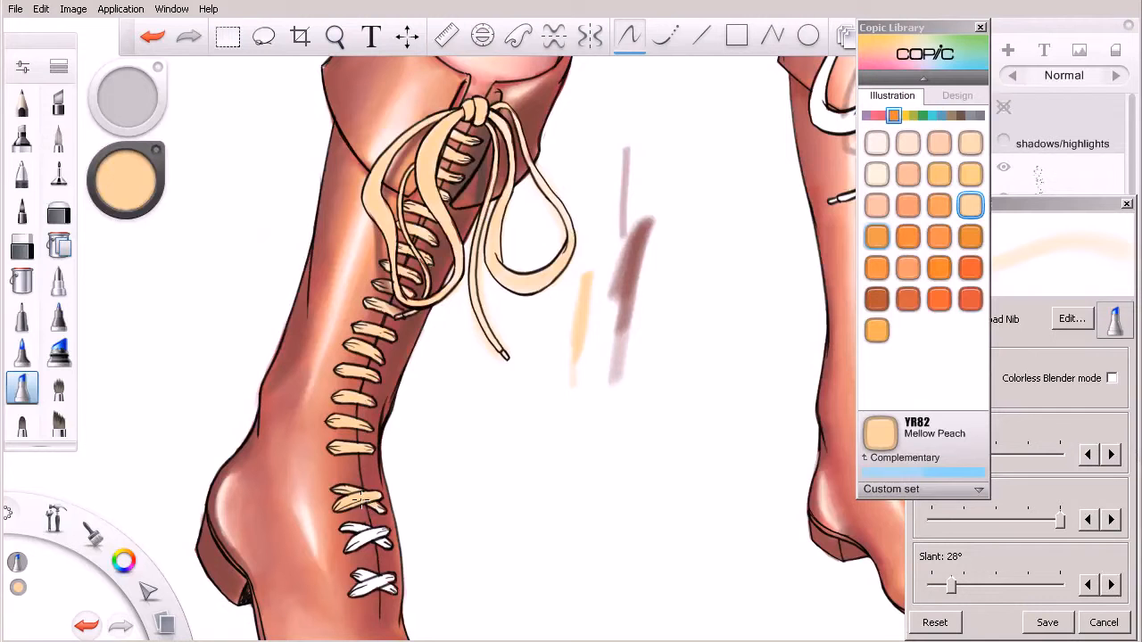
mouse_move(353, 543)
mouse_down()
mouse_move(385, 527)
mouse_move(359, 538)
mouse_up()
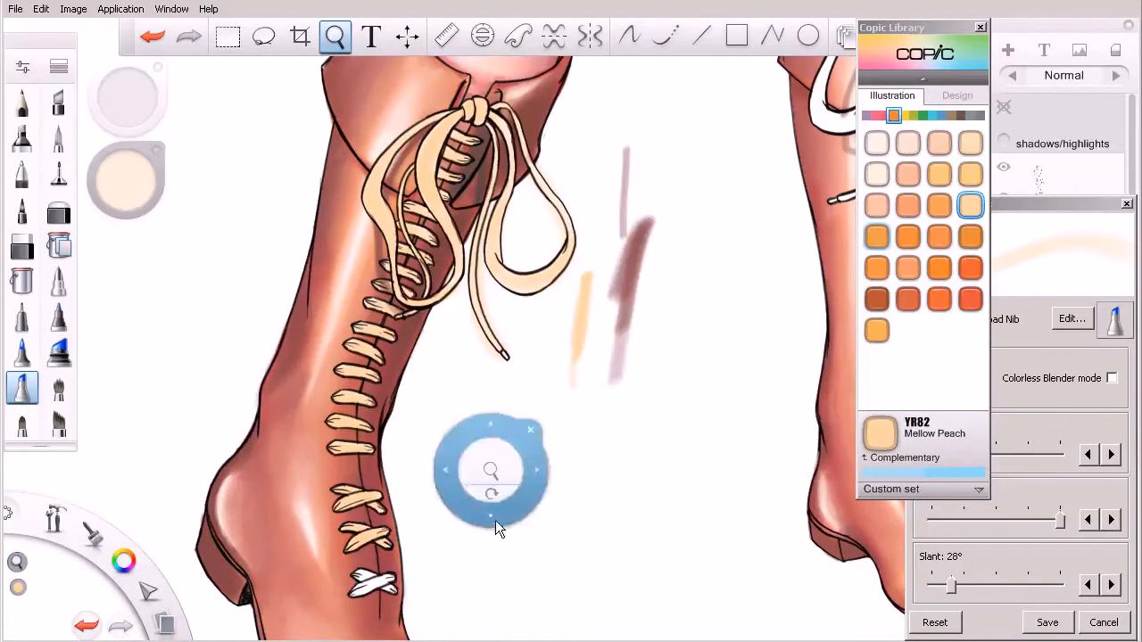
drag(495, 520, 502, 434)
mouse_move(379, 490)
mouse_down()
mouse_move(397, 498)
mouse_move(373, 496)
mouse_move(383, 491)
mouse_move(368, 483)
mouse_move(380, 489)
mouse_up()
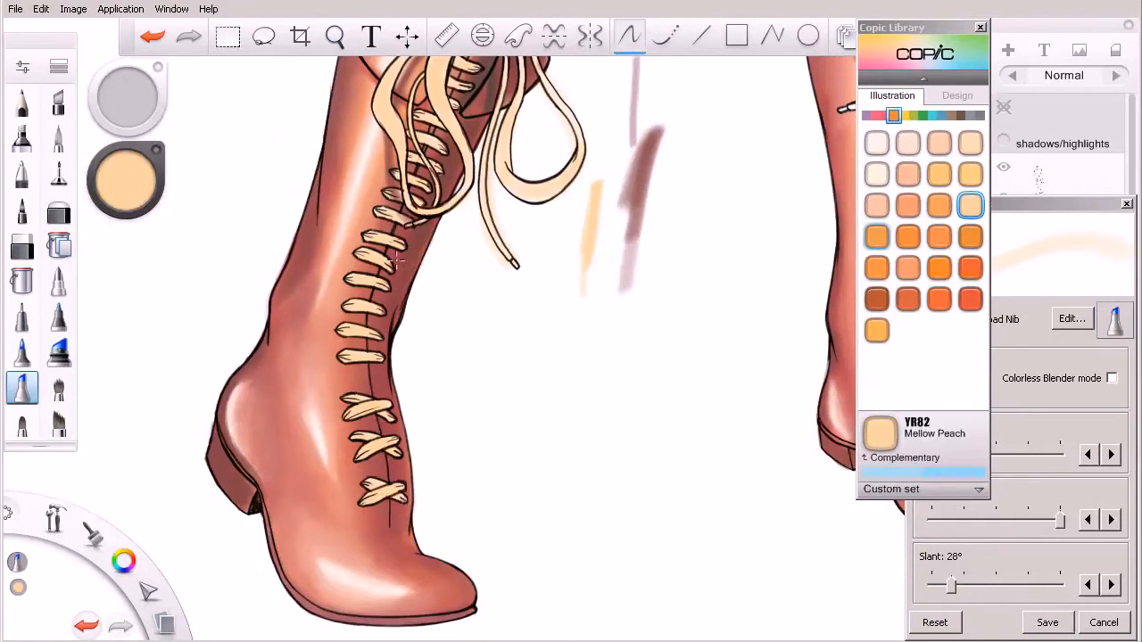
mouse_move(453, 293)
mouse_down()
mouse_move(459, 441)
mouse_move(441, 491)
mouse_up()
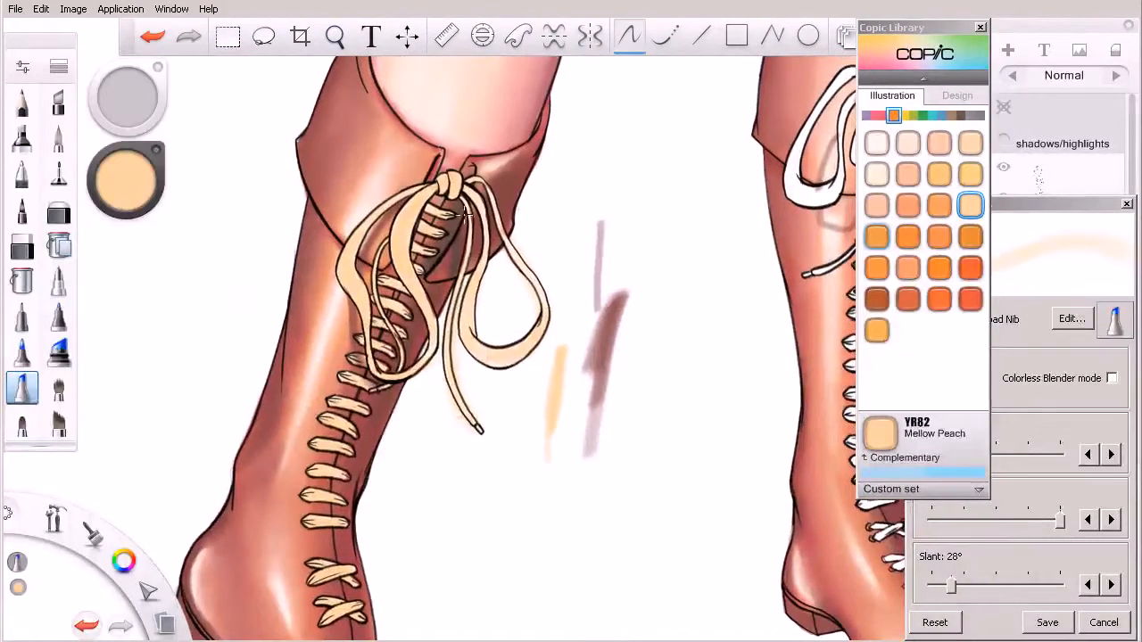
mouse_move(379, 390)
mouse_down()
mouse_move(432, 468)
mouse_move(460, 460)
mouse_move(452, 484)
mouse_up()
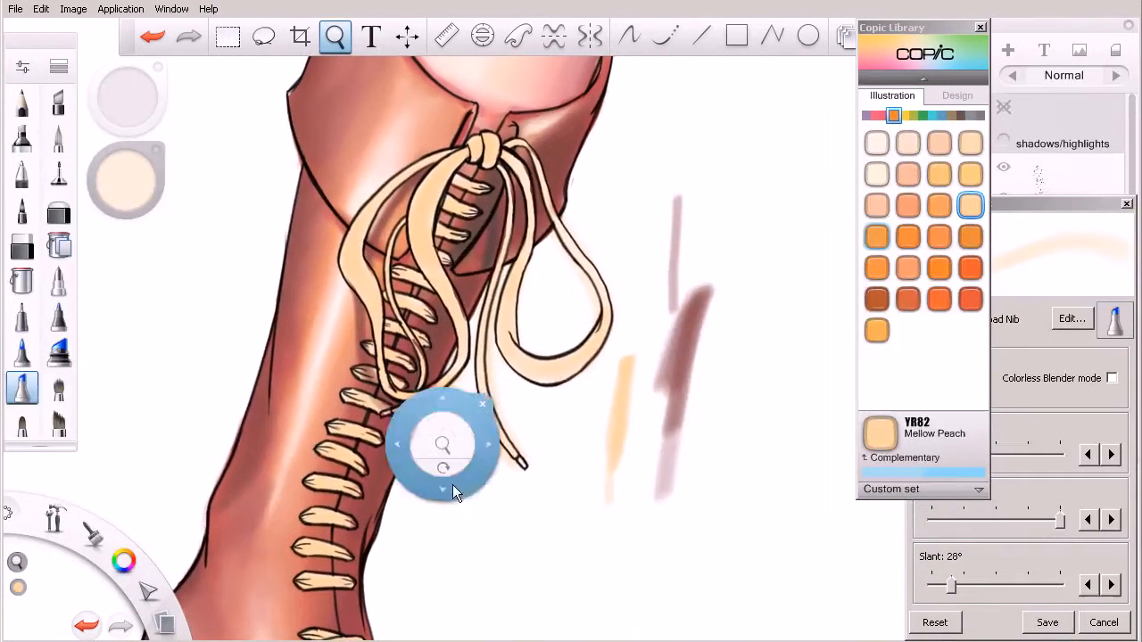
key(e)
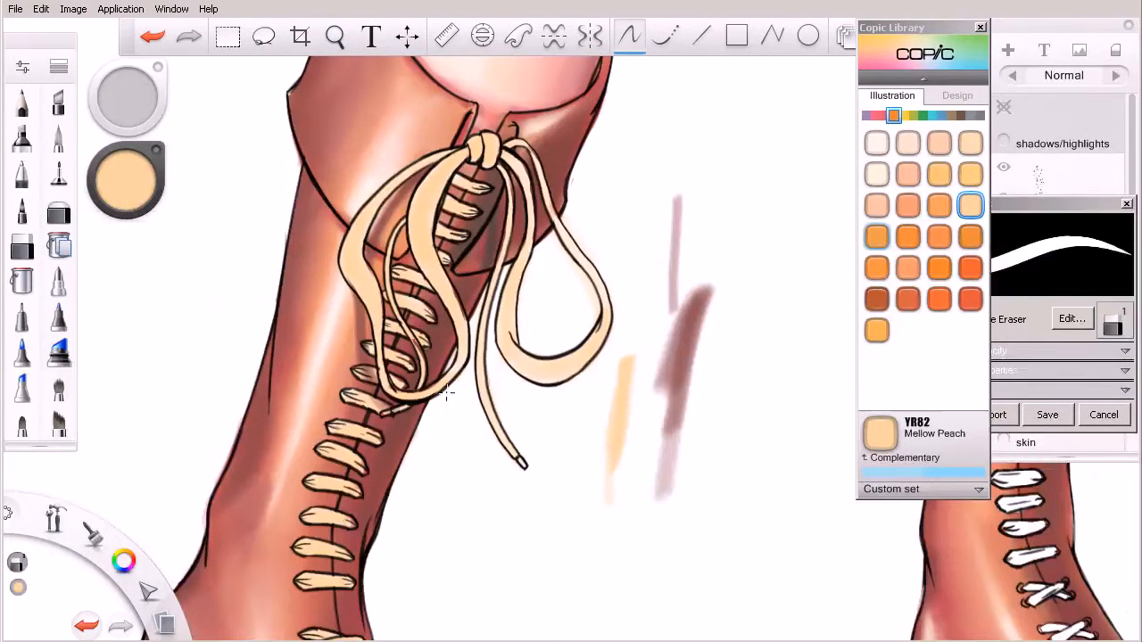
Erase excess peach inside the lace loop, load Sanguine, test it and shrink the marker.
drag(585, 284, 587, 324)
click(884, 116)
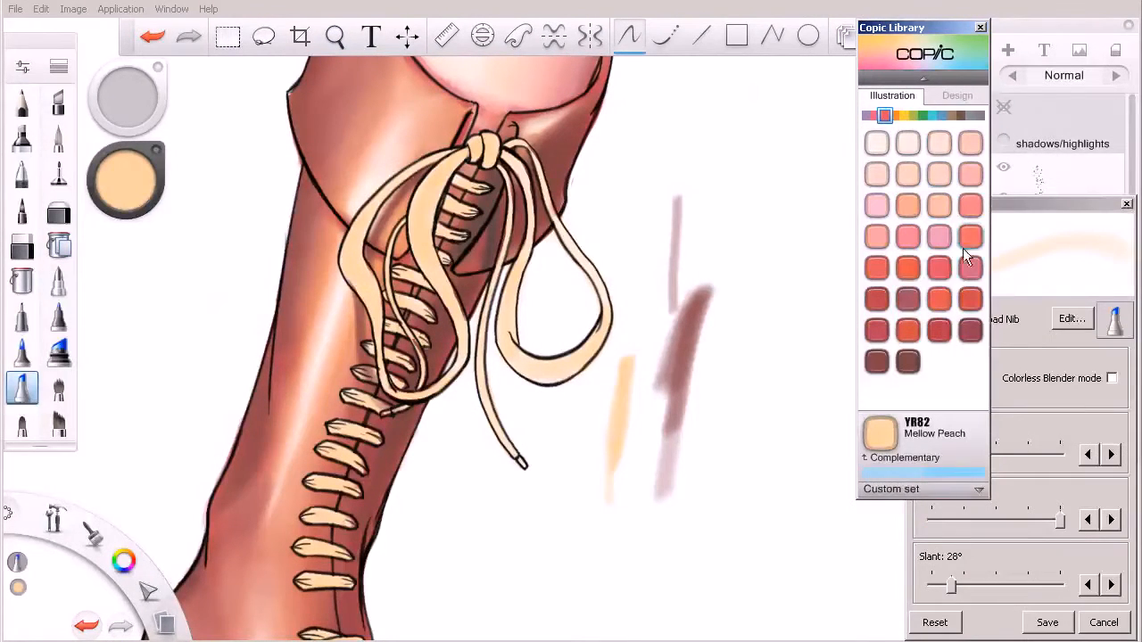
click(894, 116)
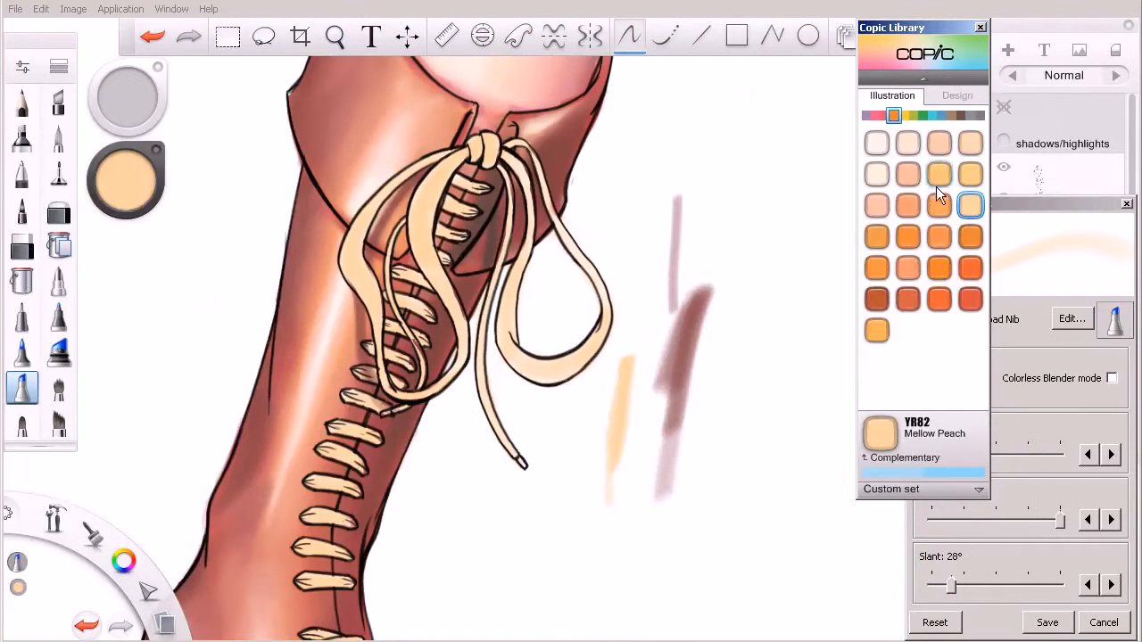
click(907, 299)
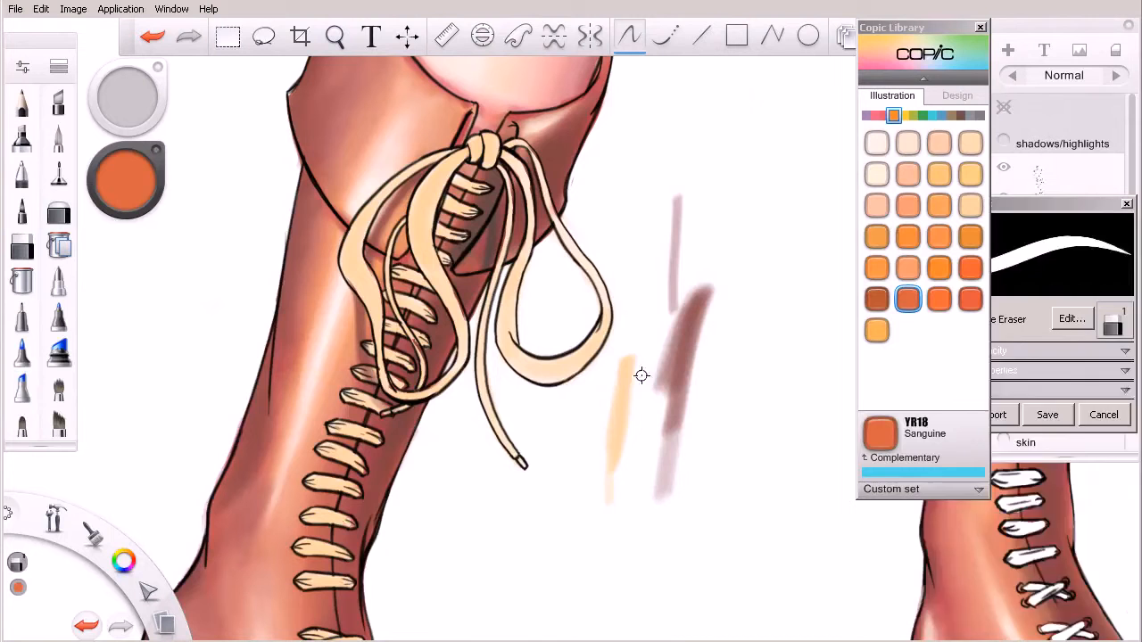
key(e)
mouse_move(660, 305)
mouse_down()
mouse_move(635, 383)
mouse_move(624, 386)
mouse_move(622, 454)
mouse_up()
drag(632, 357, 612, 520)
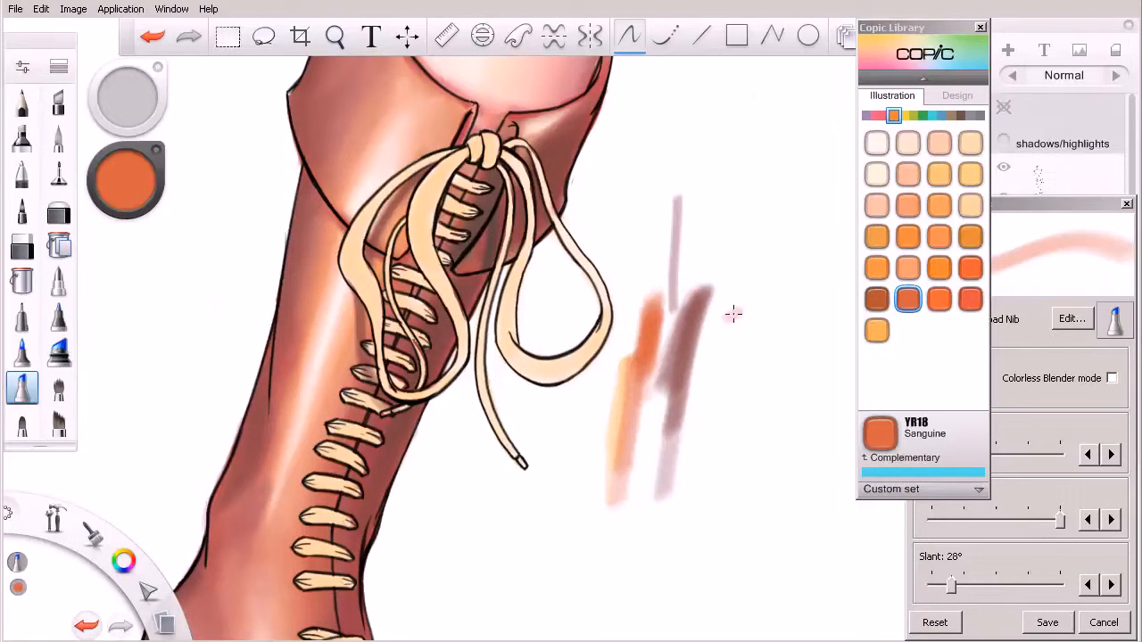
key(bracketleft)
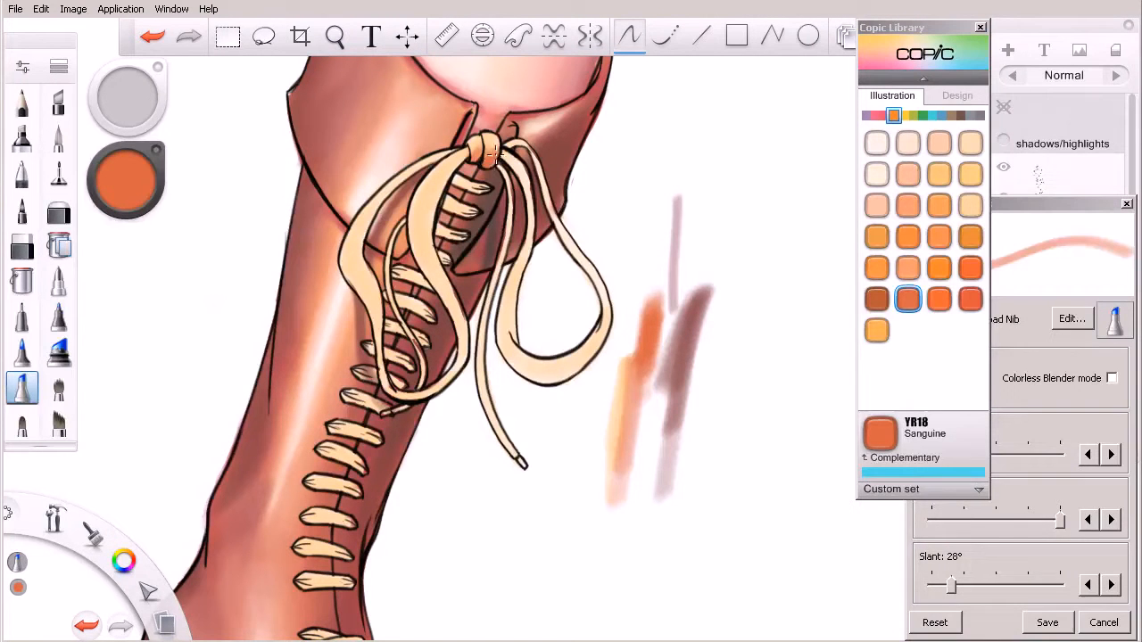
Trial YR27 Tuscan Orange strokes beside the laces, undo both and load the Colorless Blender.
click(875, 302)
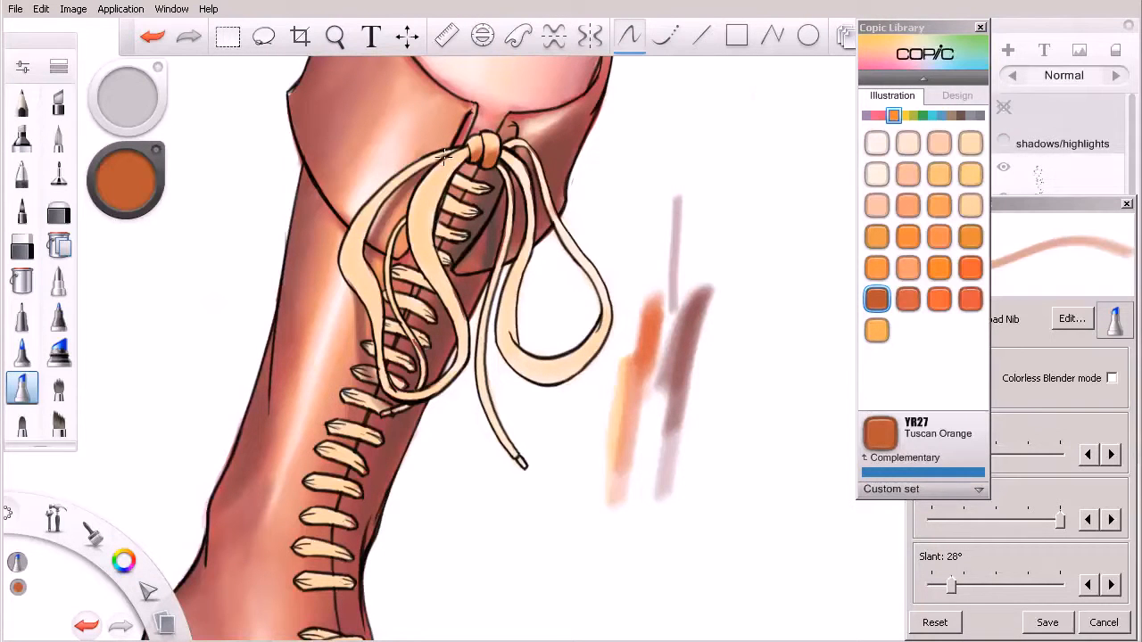
drag(443, 156, 413, 277)
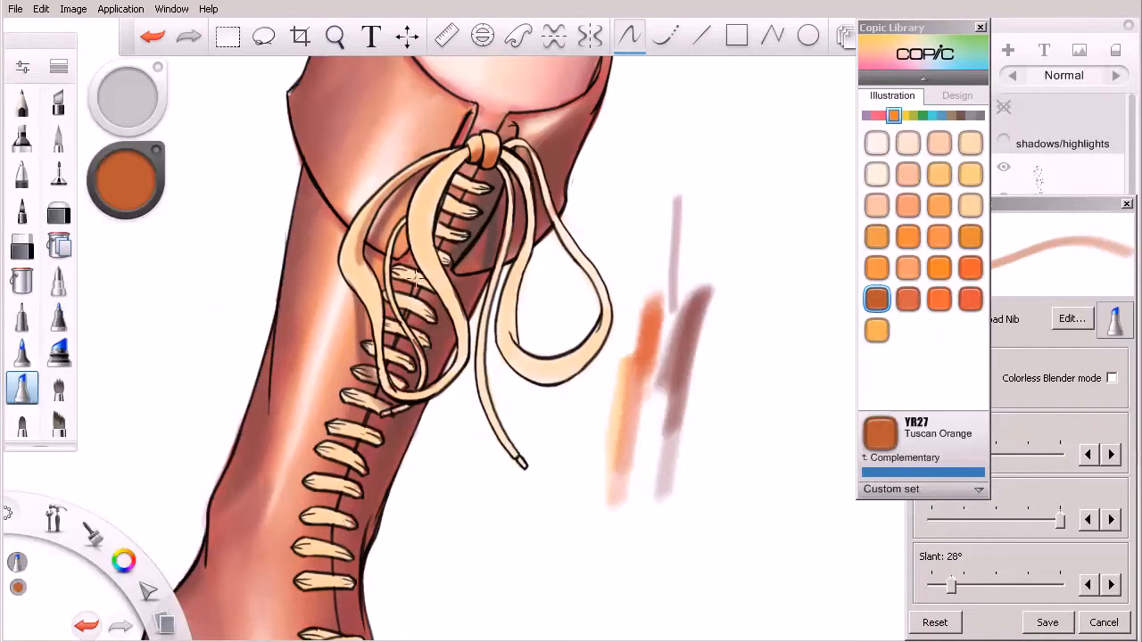
key(ctrl+z)
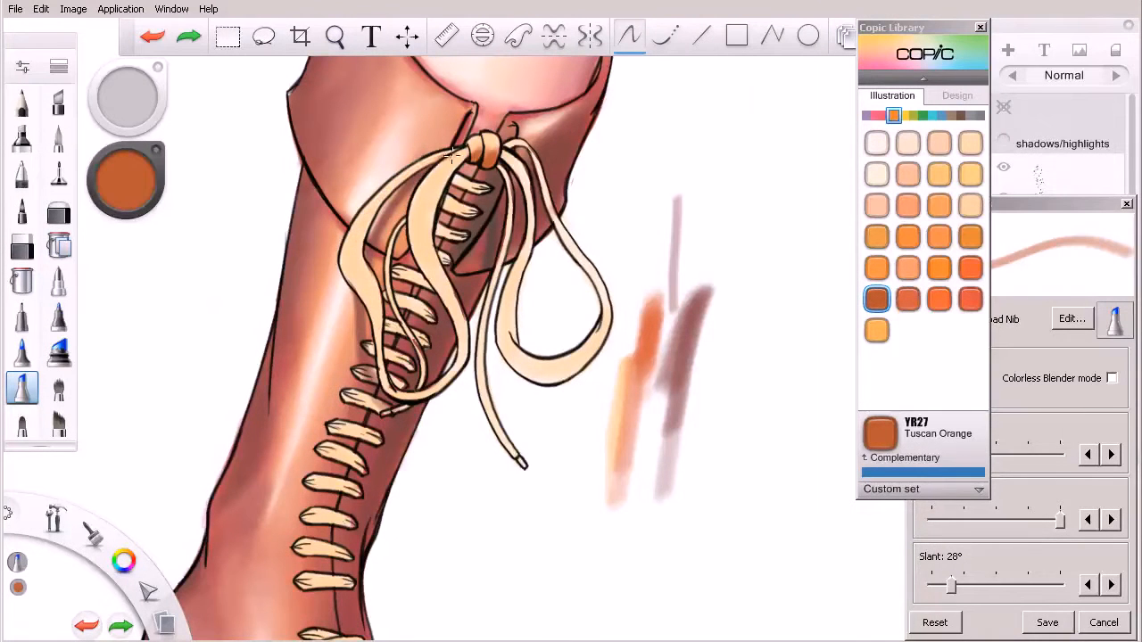
mouse_move(452, 155)
mouse_down()
mouse_move(366, 220)
mouse_move(364, 258)
mouse_up()
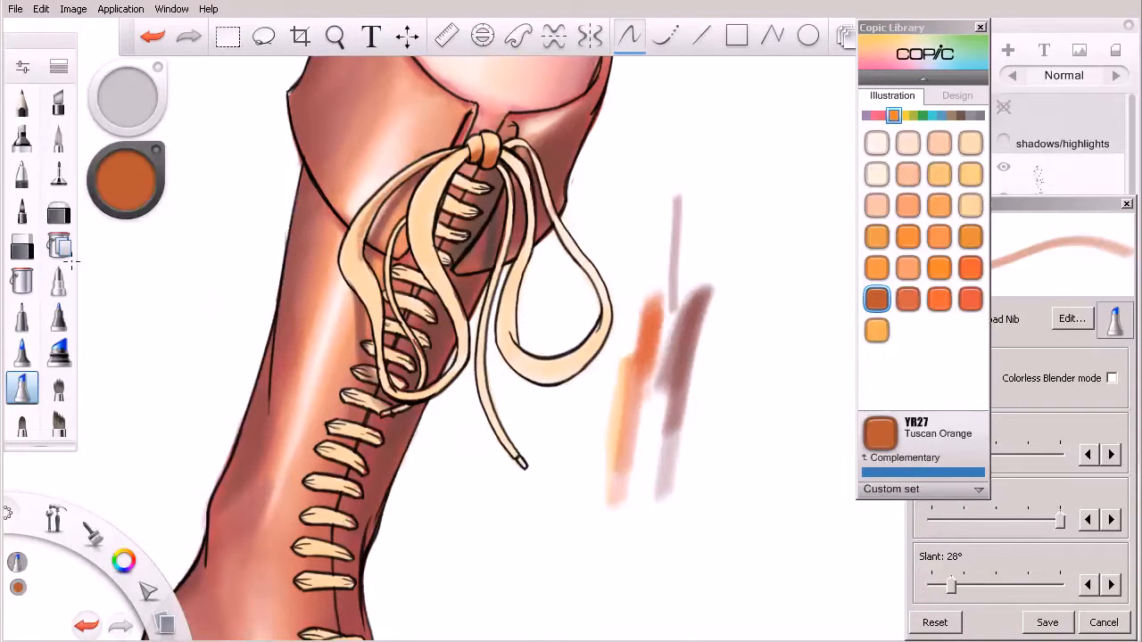
key(ctrl+z)
click(22, 355)
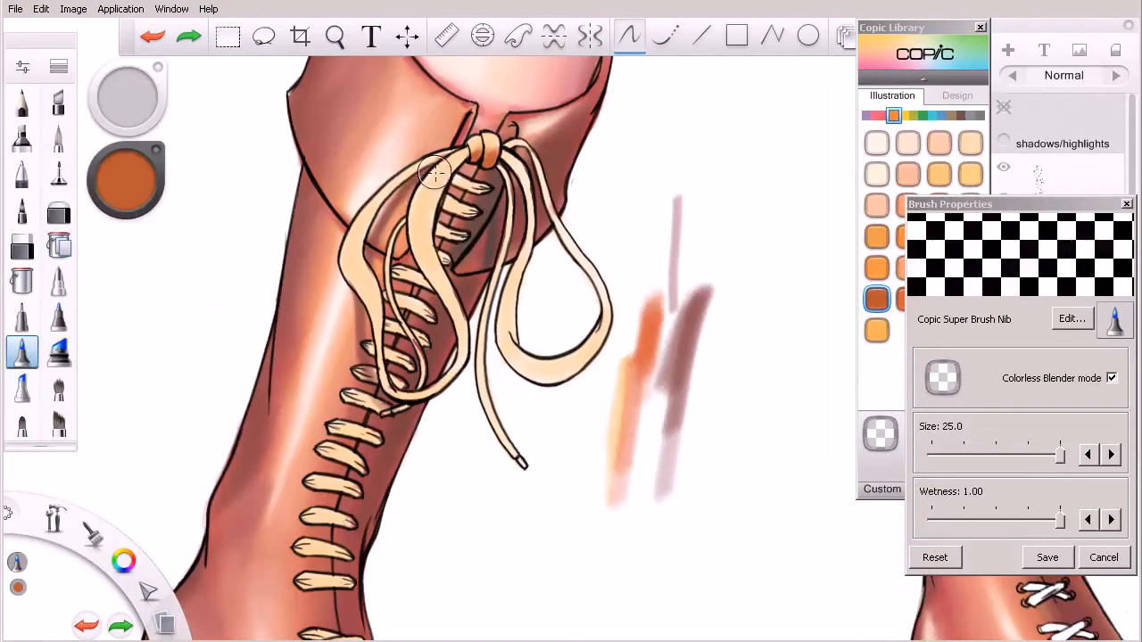
Turn off Colorless Blender mode and settle the marker at size 9 after testing size 5.
drag(1059, 456, 934, 457)
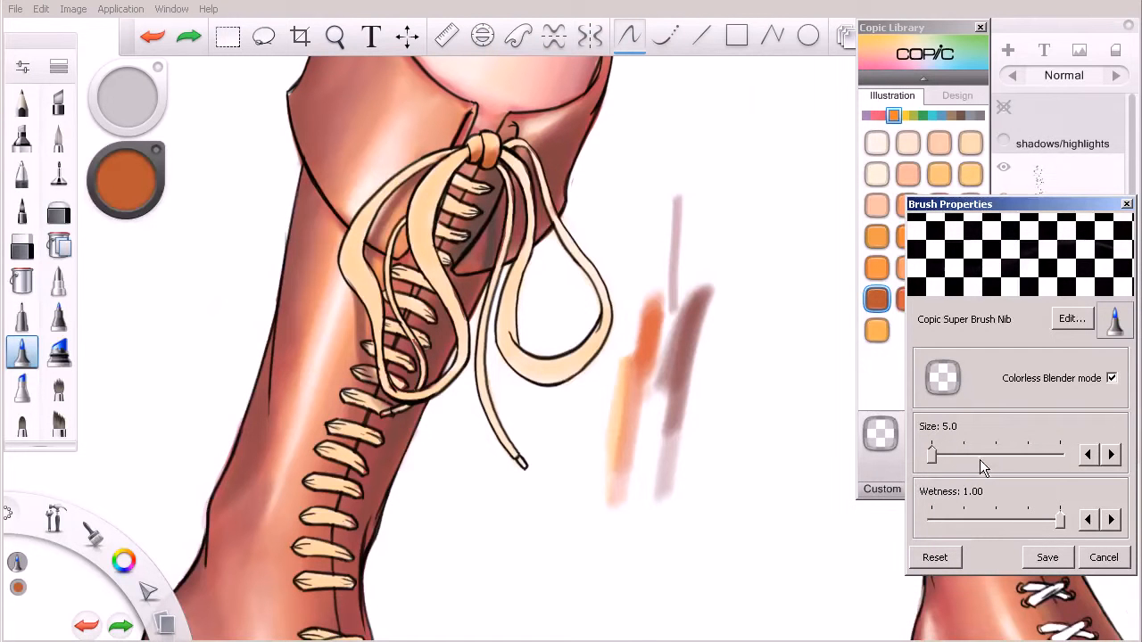
click(708, 433)
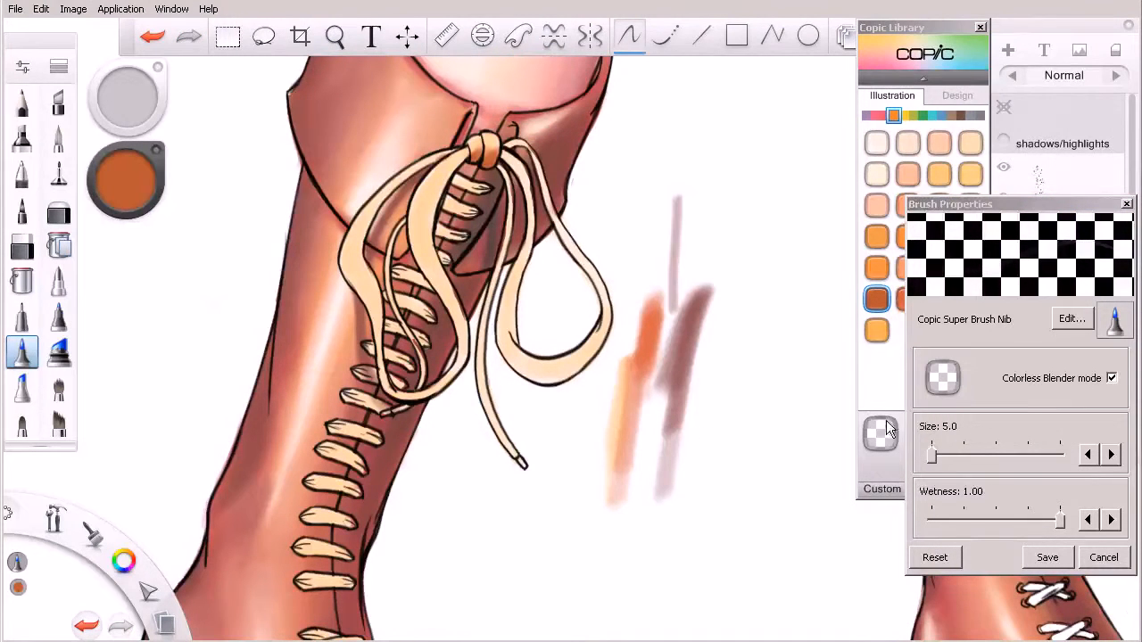
click(1111, 377)
drag(587, 414, 572, 489)
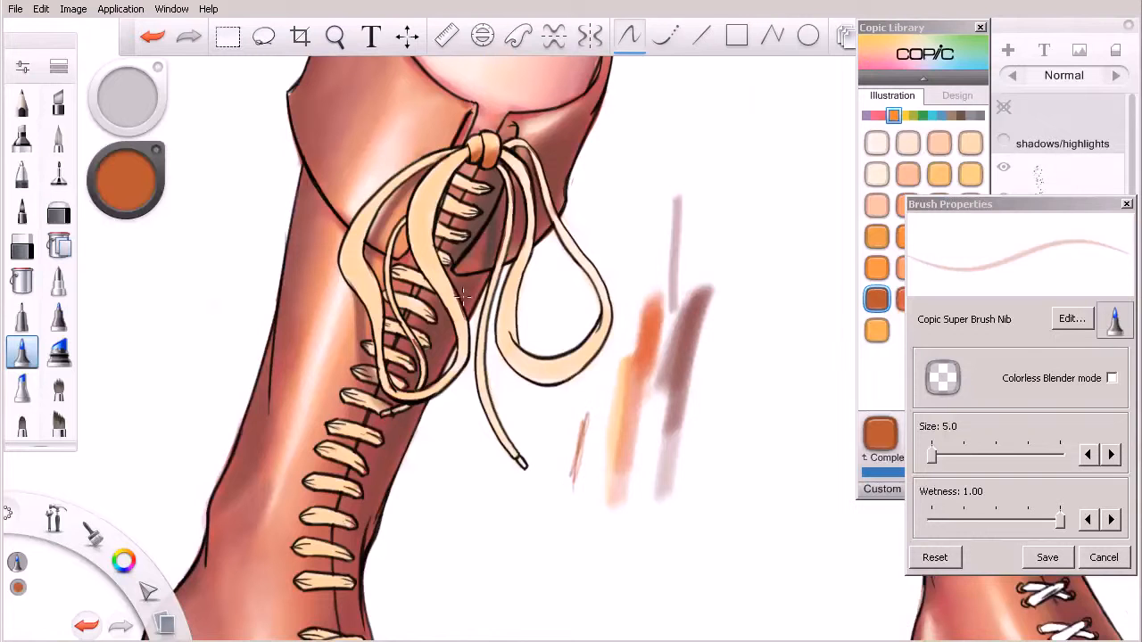
drag(944, 455, 958, 455)
mouse_move(583, 412)
mouse_down()
mouse_move(561, 477)
mouse_move(557, 446)
mouse_up()
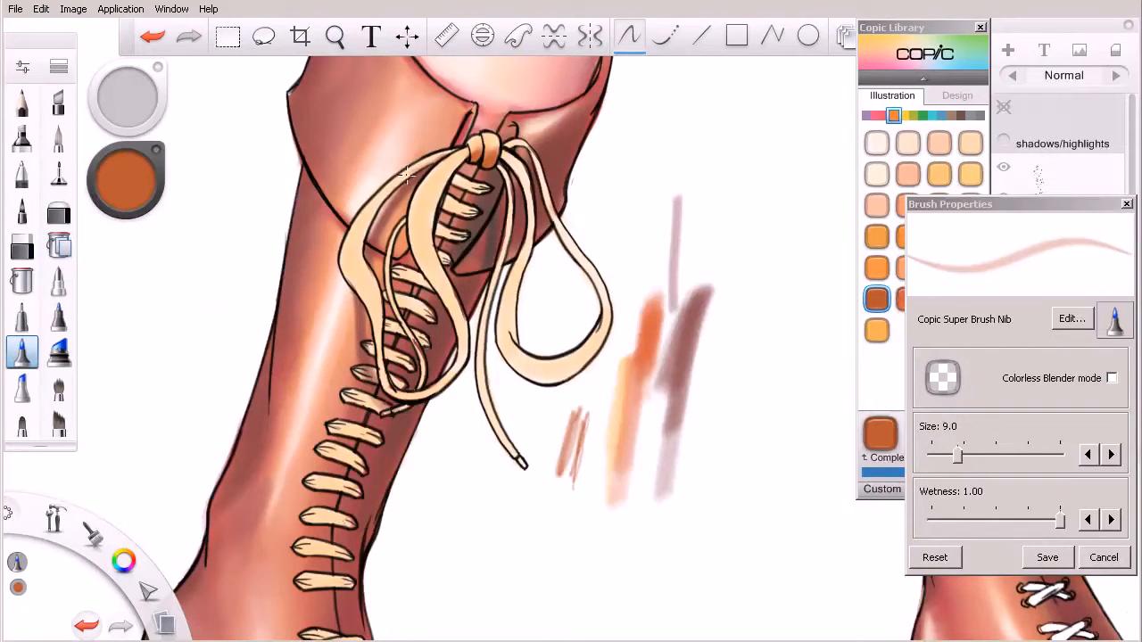
Shade Tuscan Orange along the upper shoelace loop edges toward the knot.
drag(387, 196, 357, 266)
mouse_move(373, 216)
mouse_down()
mouse_move(359, 271)
mouse_move(382, 302)
mouse_move(366, 257)
mouse_up()
drag(368, 216, 452, 150)
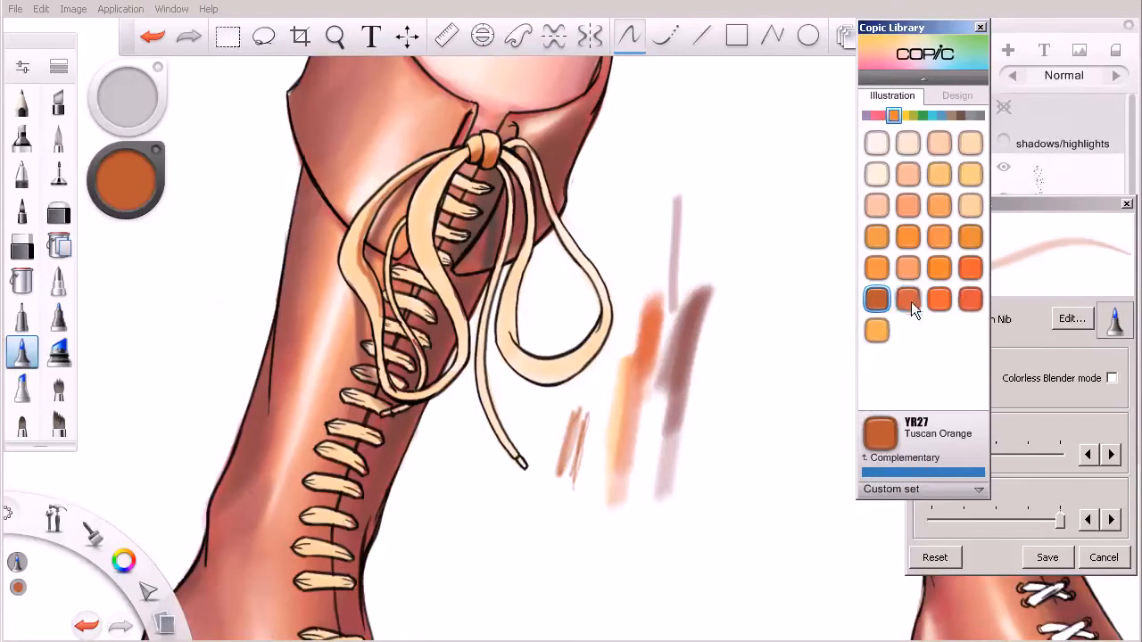
Load YR65 Atoll, tint a lace tab below the knot and resize the brush to 10.
click(908, 267)
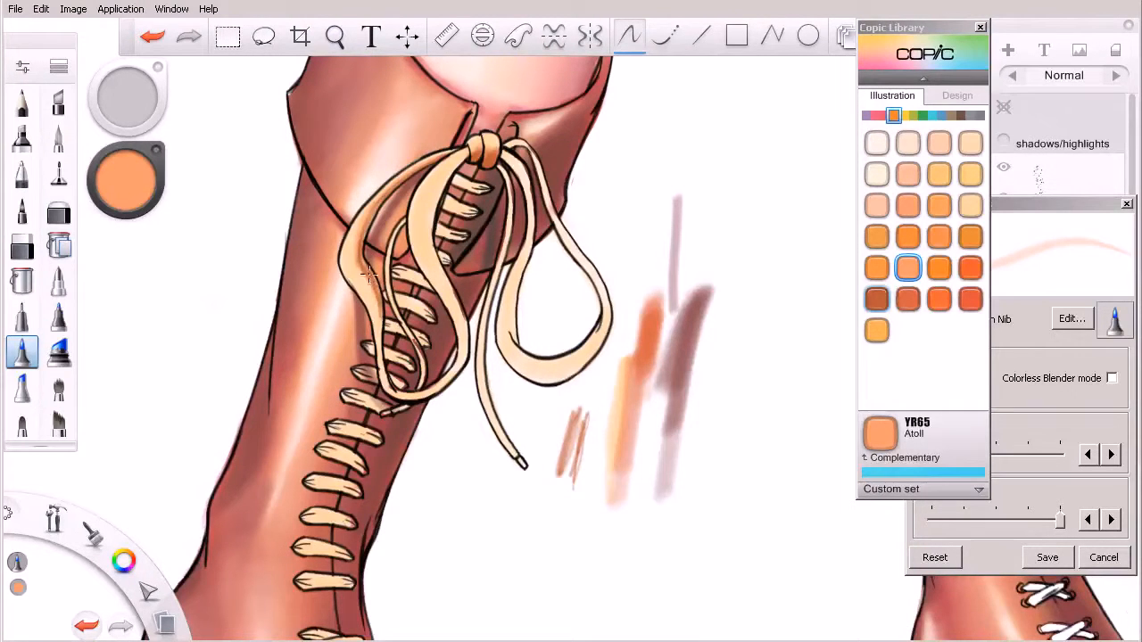
click(878, 301)
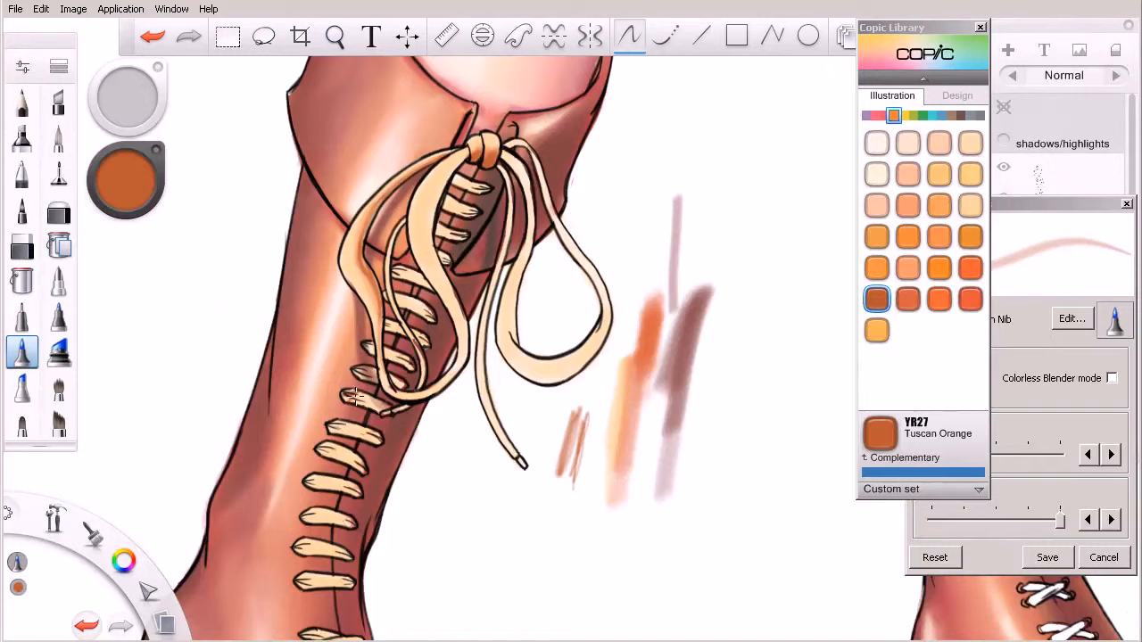
click(907, 268)
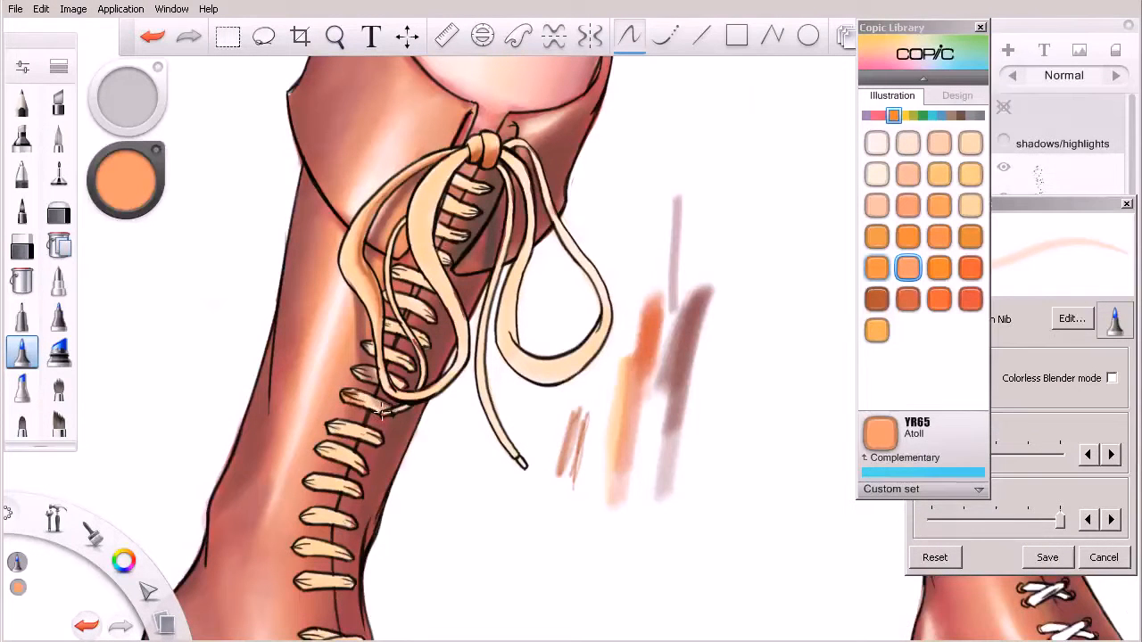
drag(381, 413, 381, 405)
key(bracketleft)
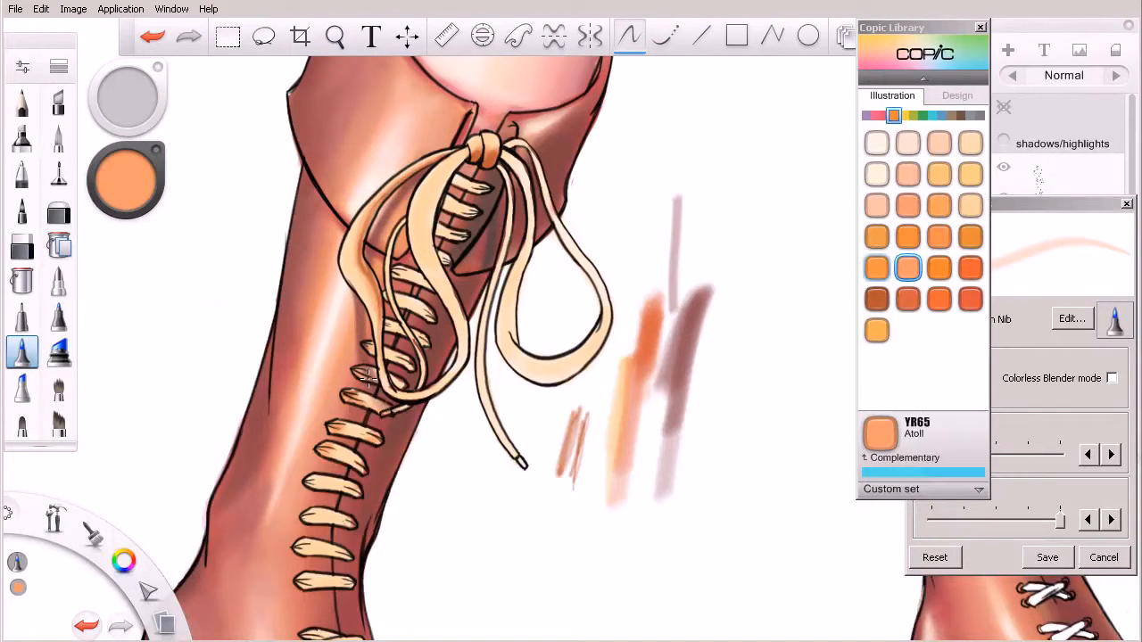
key(space)
Tint the lower lace tabs Atoll, then deepen their ends and crossings with Tuscan Orange.
mouse_move(364, 517)
mouse_down()
mouse_move(610, 461)
mouse_move(601, 380)
mouse_up()
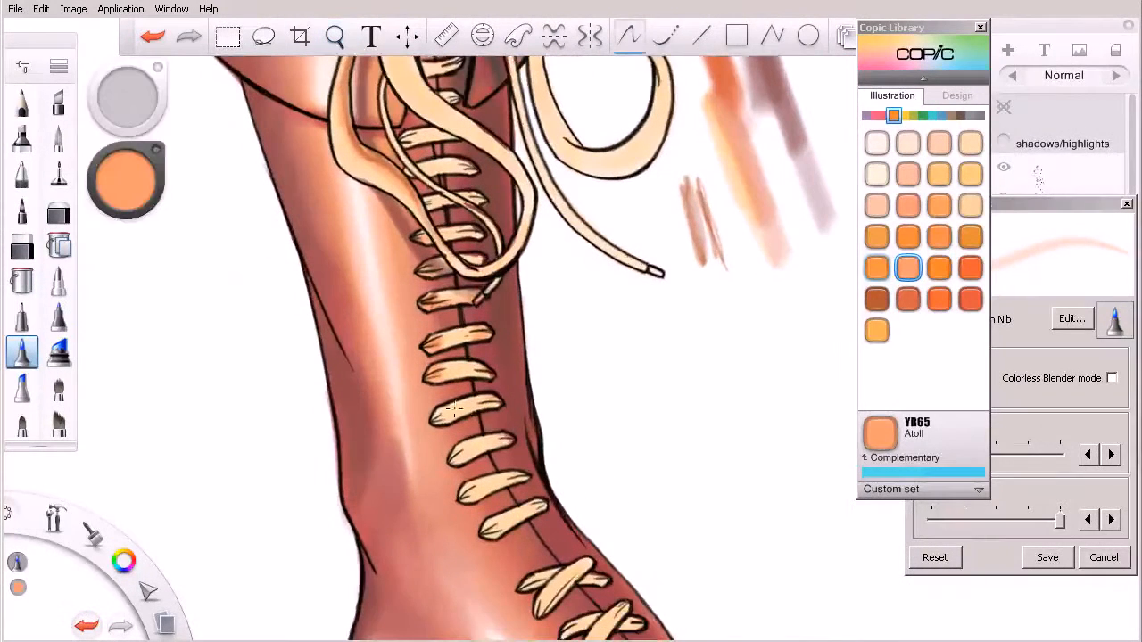
drag(440, 424, 452, 408)
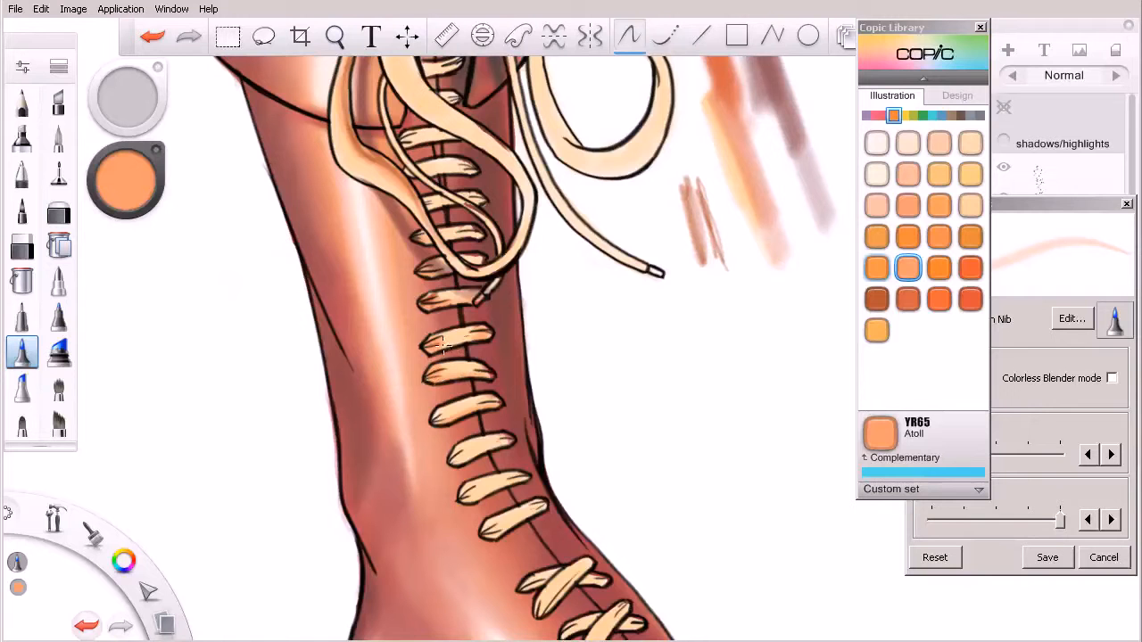
drag(443, 345, 465, 347)
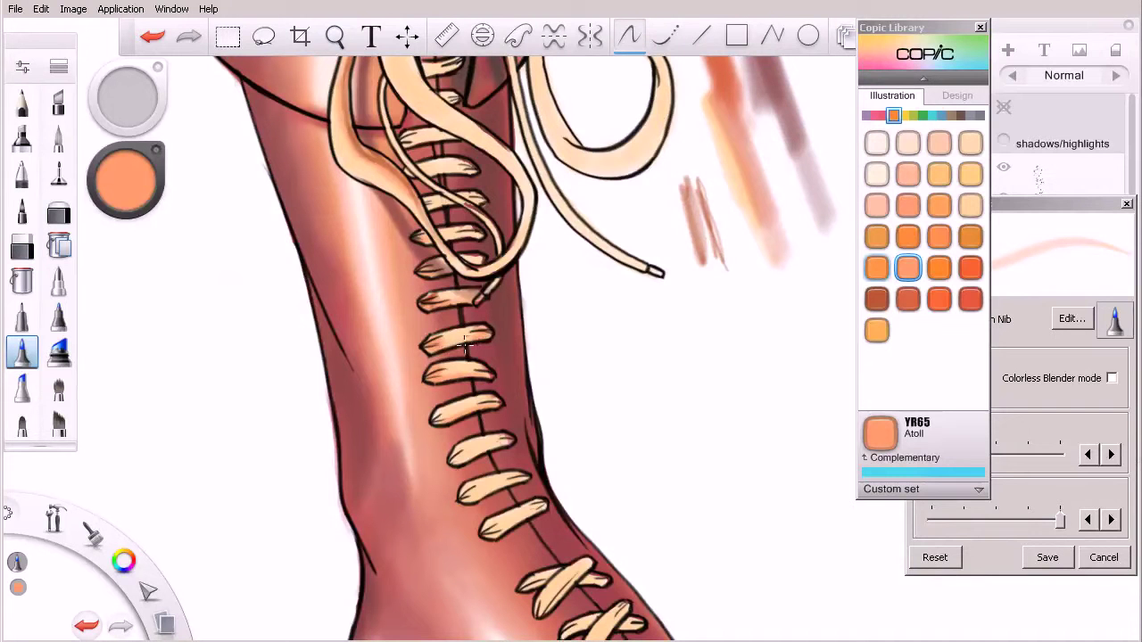
click(876, 299)
mouse_move(437, 381)
mouse_down()
mouse_move(465, 381)
mouse_move(439, 421)
mouse_move(496, 403)
mouse_move(450, 422)
mouse_up()
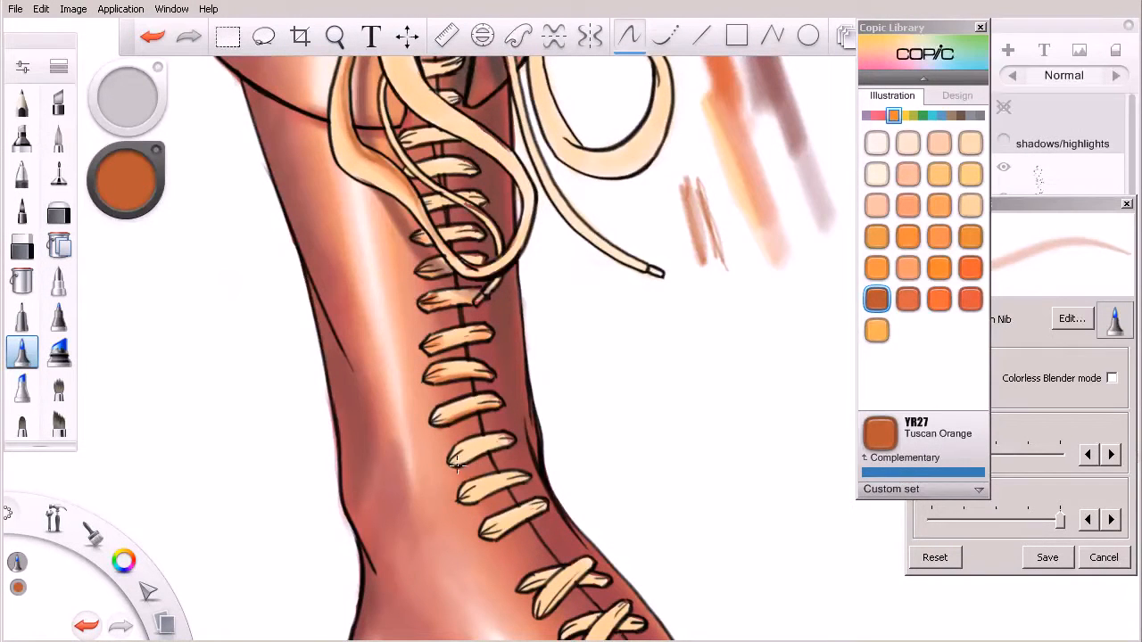
mouse_move(456, 465)
mouse_down()
mouse_move(504, 441)
mouse_move(453, 466)
mouse_move(518, 481)
mouse_move(473, 515)
mouse_move(541, 512)
mouse_move(496, 535)
mouse_move(546, 508)
mouse_up()
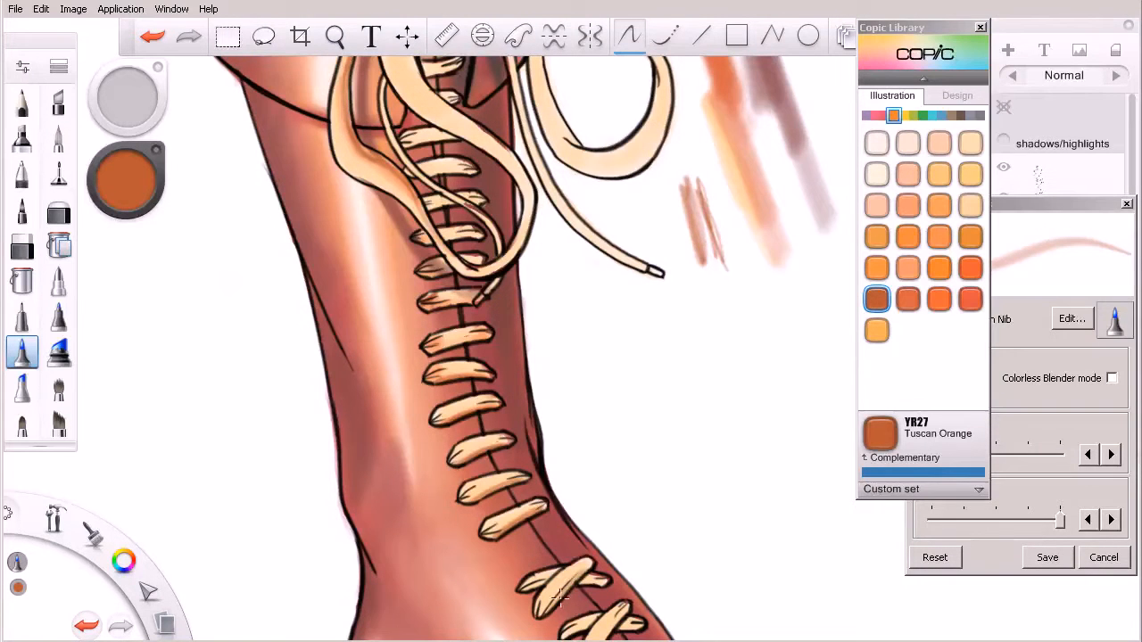
mouse_move(585, 569)
mouse_down()
mouse_move(551, 599)
mouse_move(525, 582)
mouse_move(596, 581)
mouse_move(539, 610)
mouse_up()
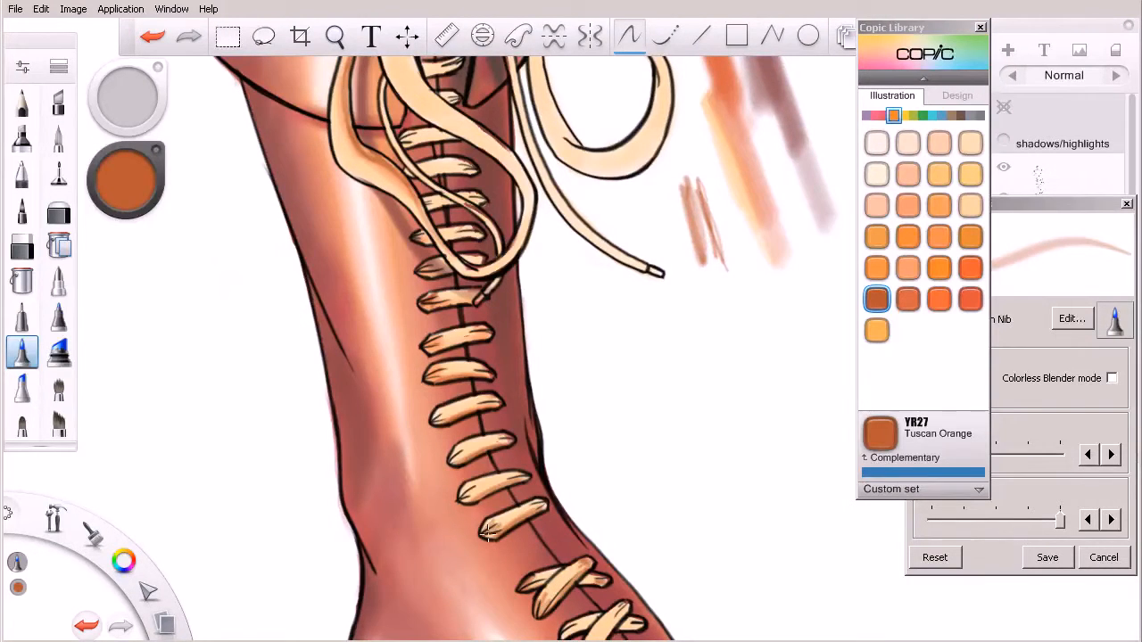
Darken the boot in the gaps between the upper laces with Tuscan Orange, undoing one stroke.
click(908, 268)
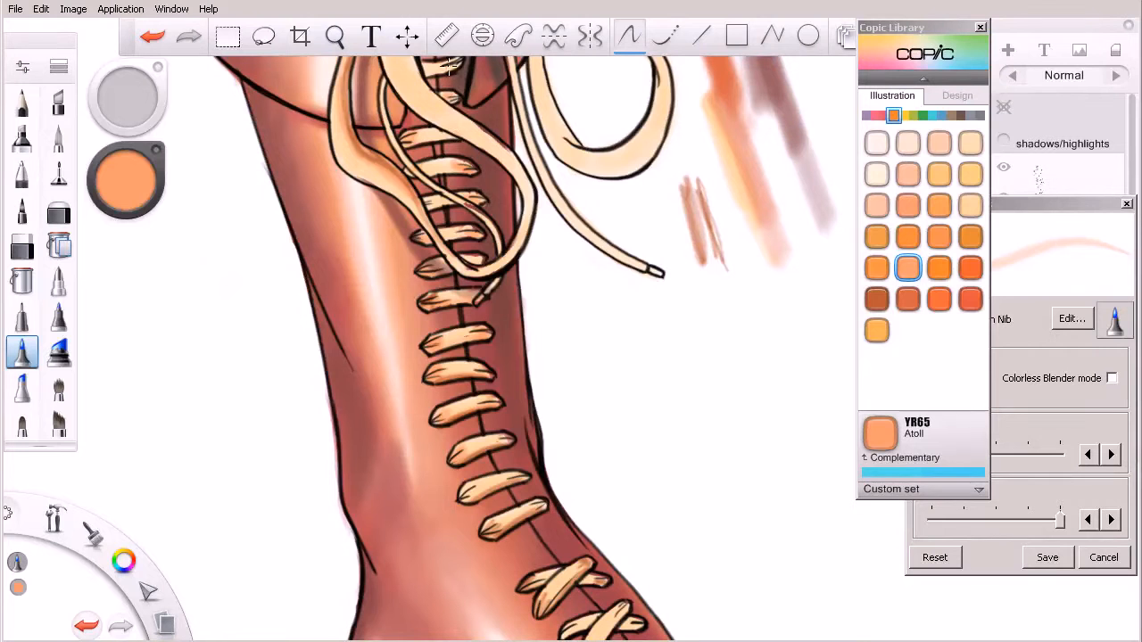
click(876, 299)
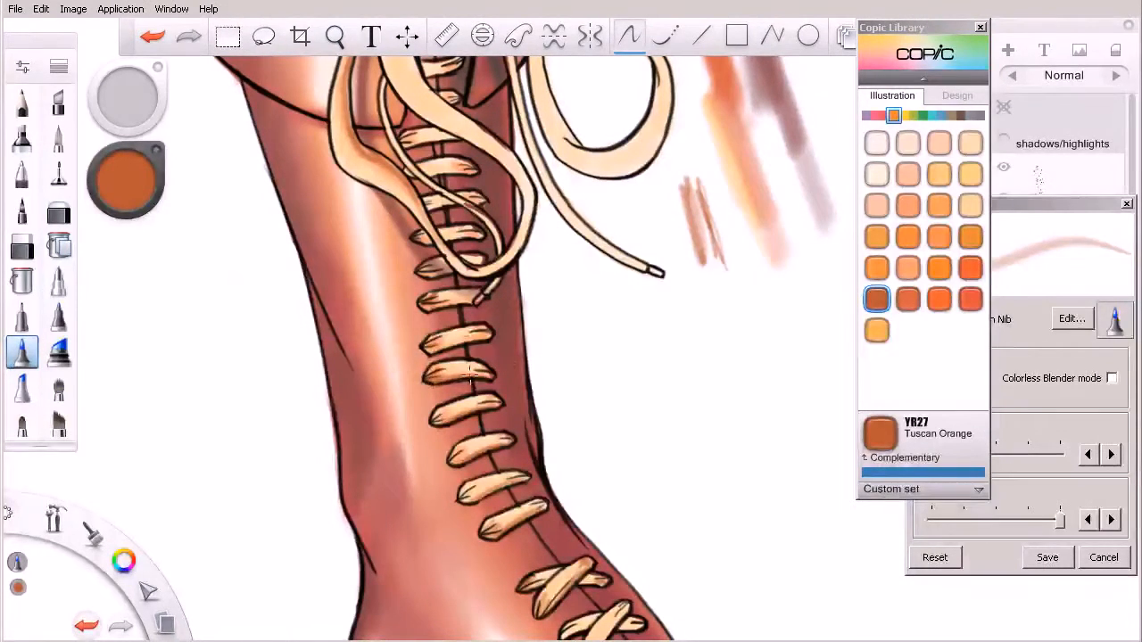
drag(427, 350, 473, 344)
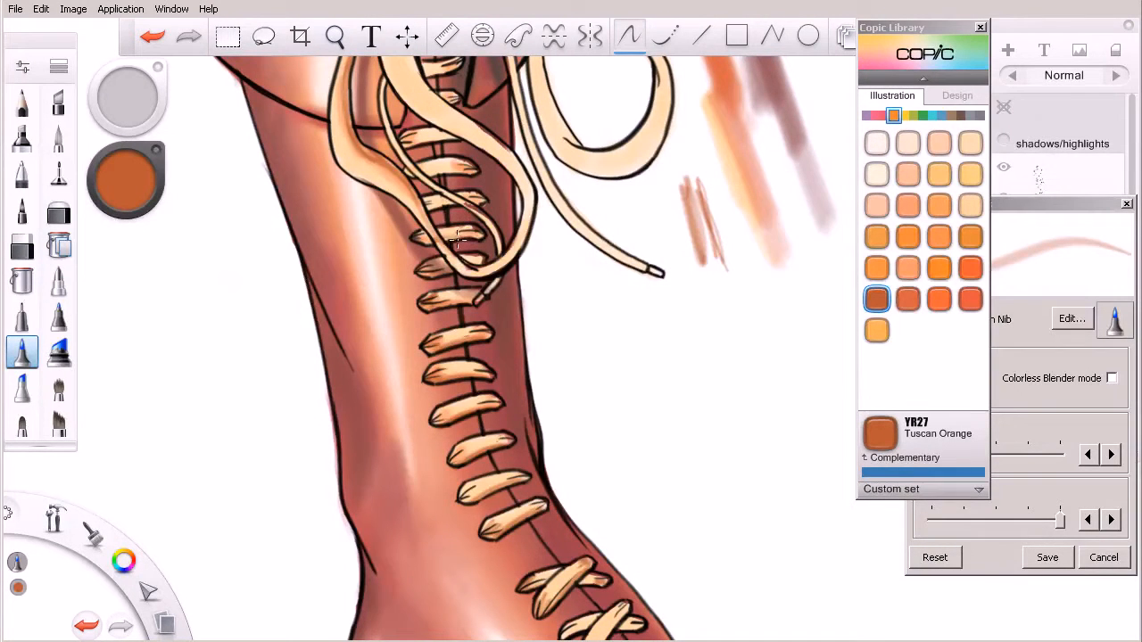
key(ctrl+z)
mouse_move(446, 236)
mouse_down()
mouse_move(457, 236)
mouse_move(442, 207)
mouse_move(464, 174)
mouse_move(453, 132)
mouse_up()
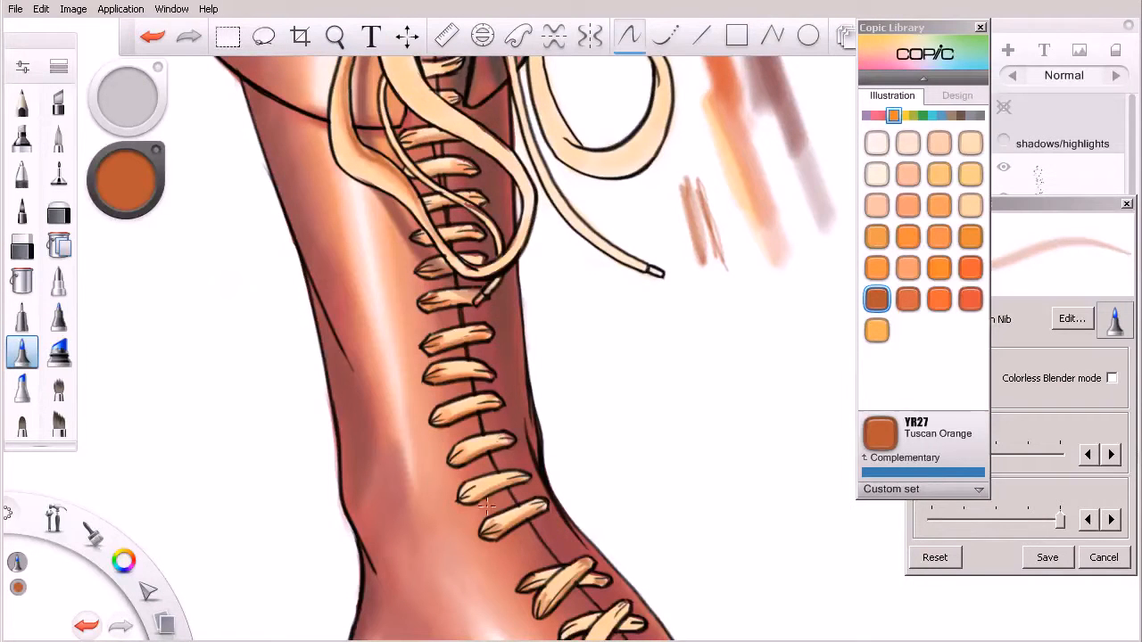
drag(473, 501, 508, 482)
Darken the boot between and below the crossed laces near the ankle.
drag(716, 591, 612, 474)
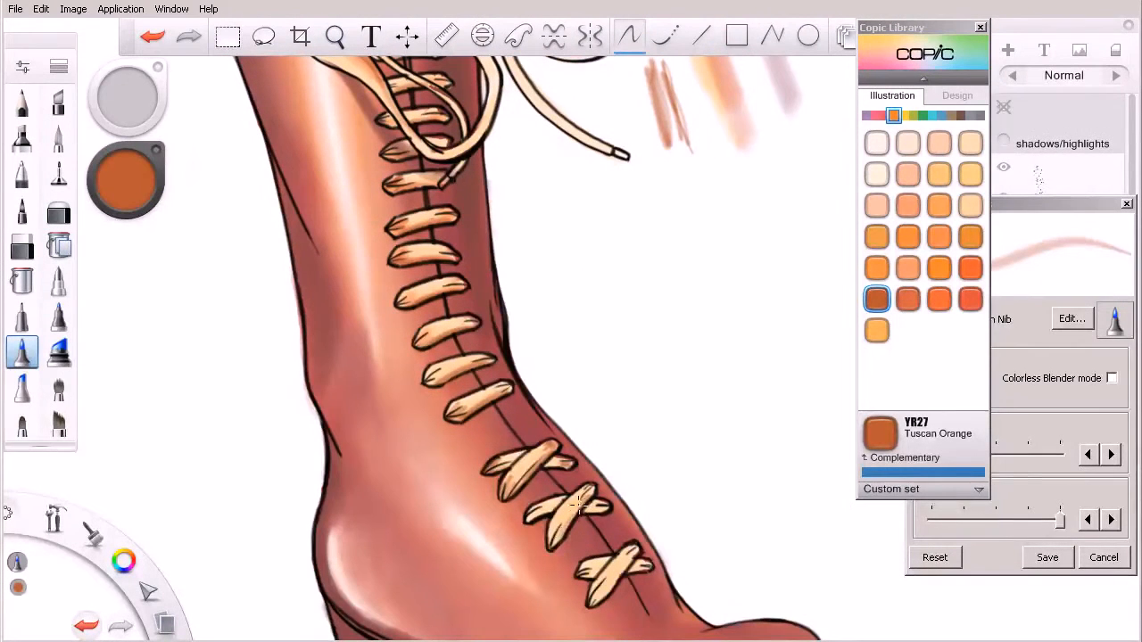
mouse_move(567, 530)
mouse_down()
mouse_move(546, 553)
mouse_move(533, 513)
mouse_up()
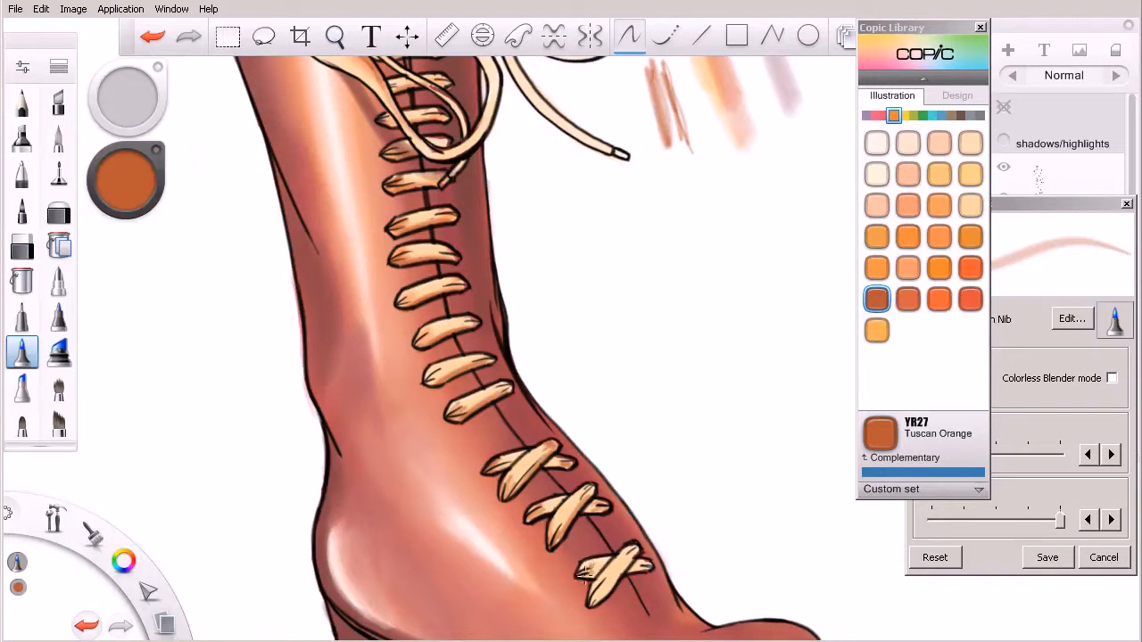
drag(598, 576, 594, 602)
mouse_move(627, 564)
mouse_down()
mouse_move(606, 593)
mouse_move(640, 542)
mouse_move(641, 565)
mouse_up()
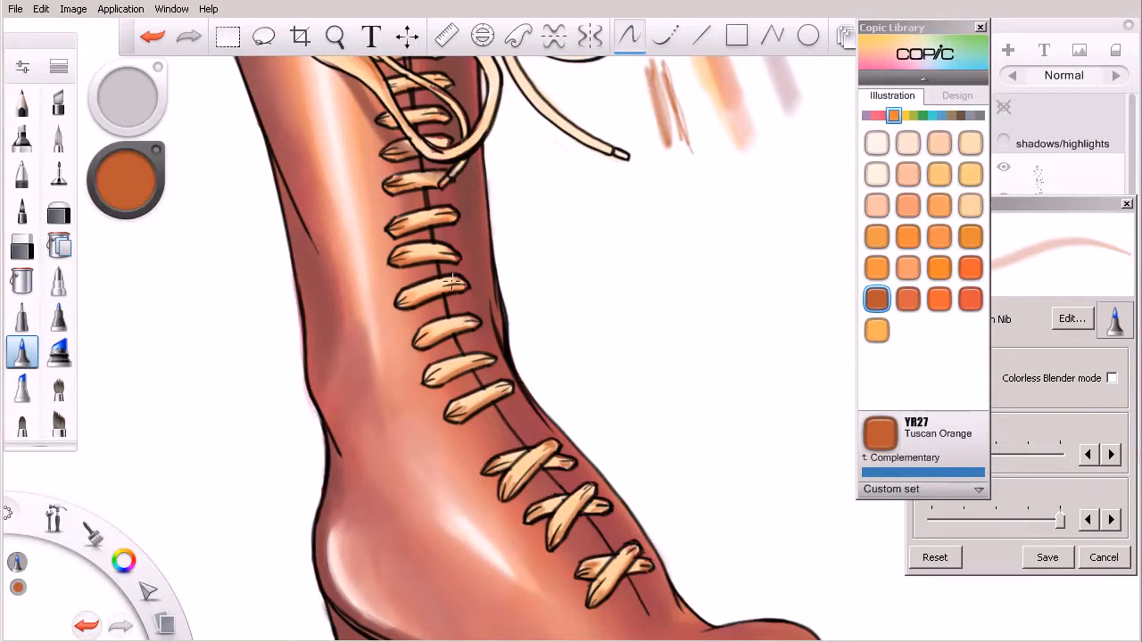
Test Cardinal and a dark red, then switch to the brown family and load E49 Dark Bark.
click(884, 115)
click(876, 360)
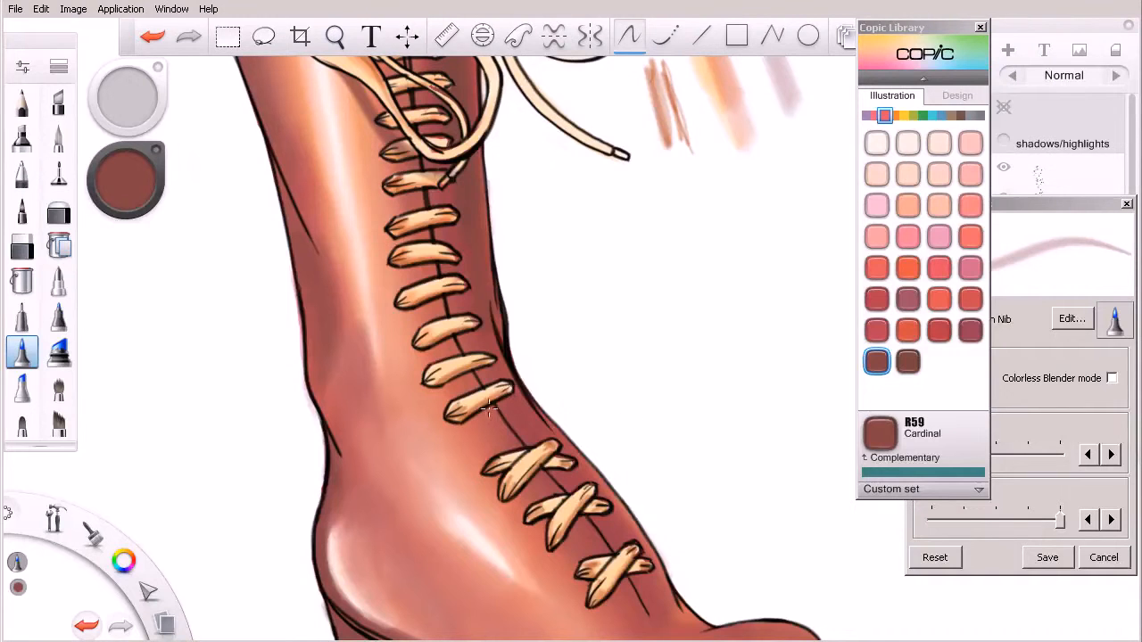
drag(628, 332, 648, 347)
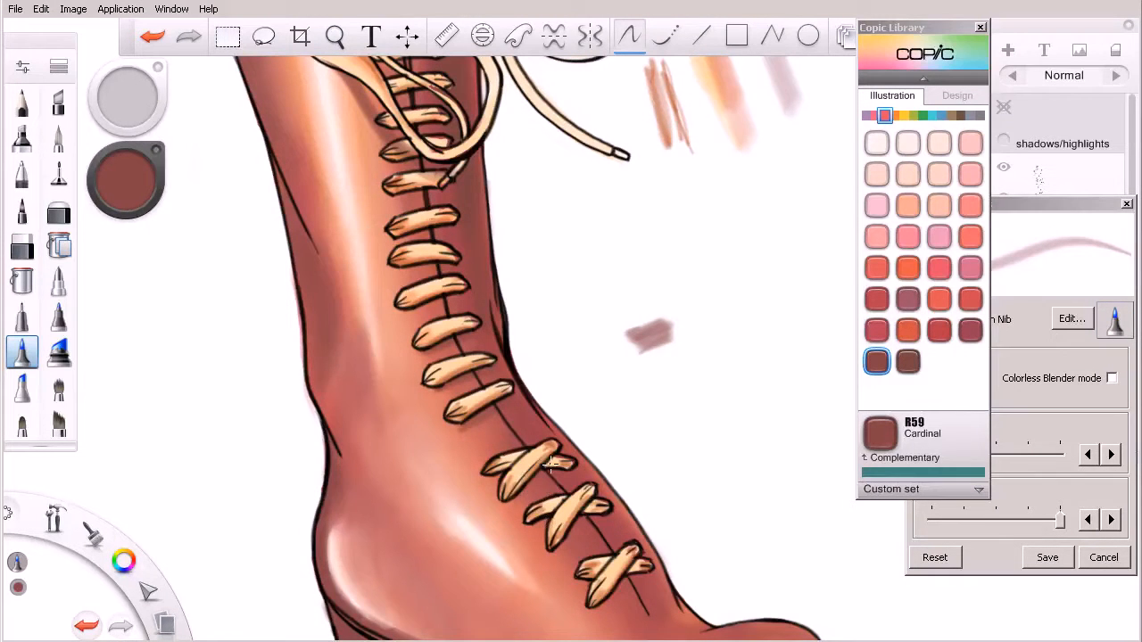
click(908, 360)
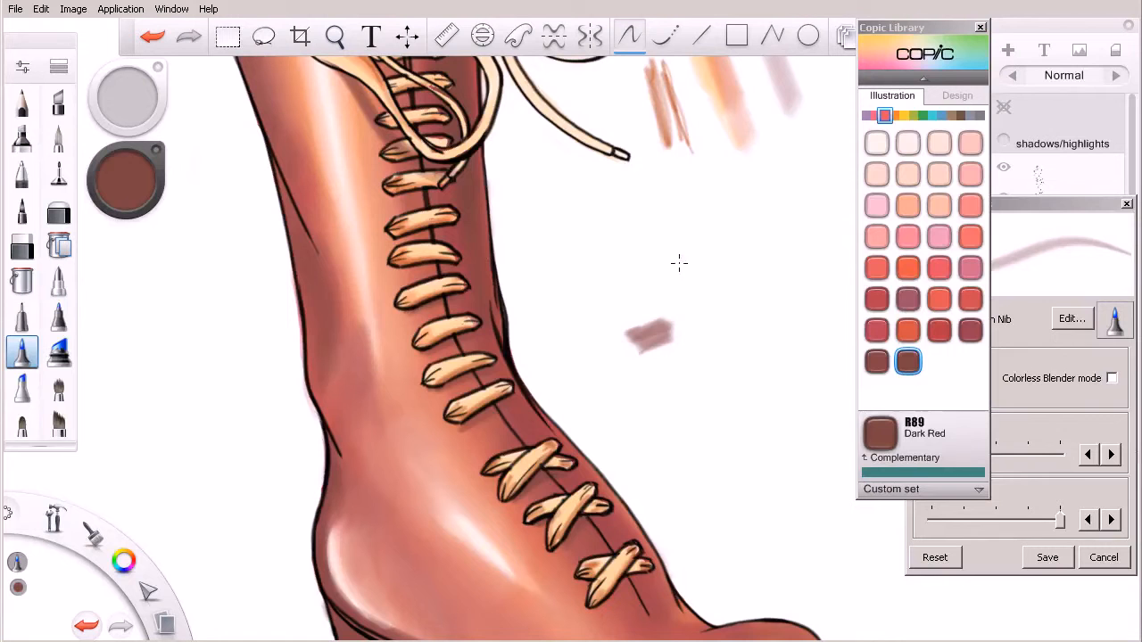
drag(892, 115, 958, 116)
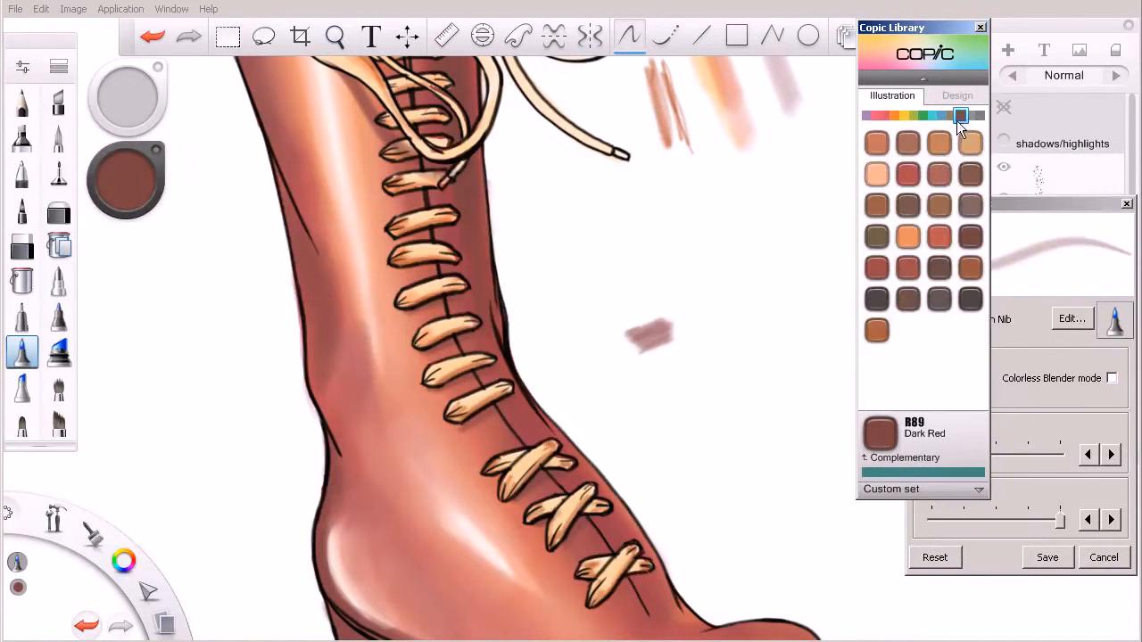
click(876, 299)
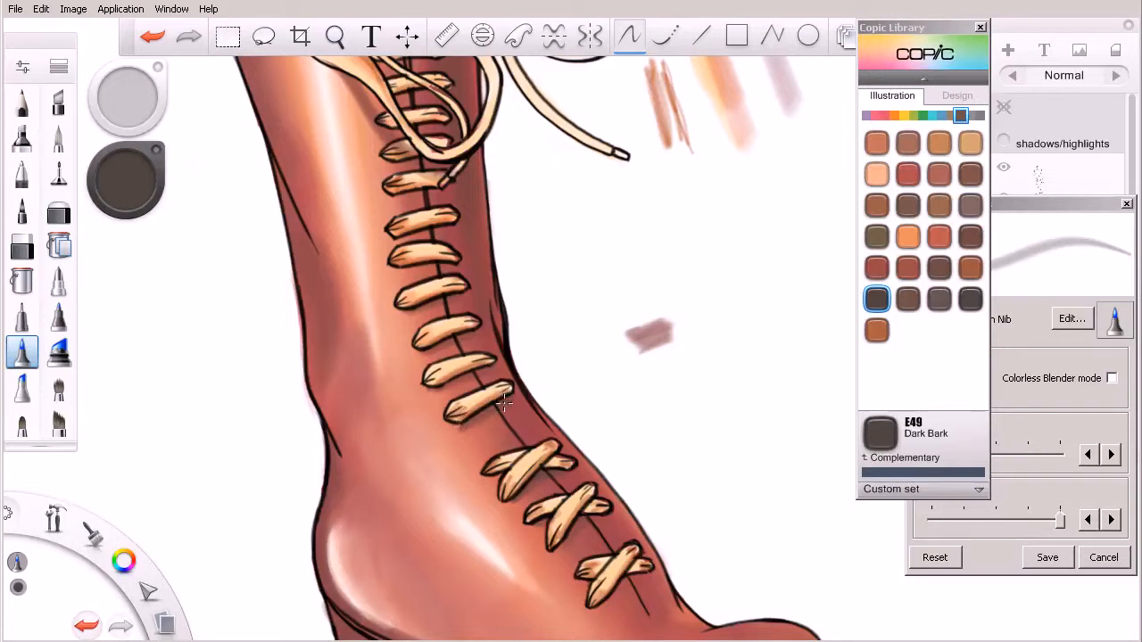
Paint Dark Bark contact shadows beneath the lower lace tabs along the shaft.
drag(430, 390, 489, 366)
drag(411, 260, 394, 273)
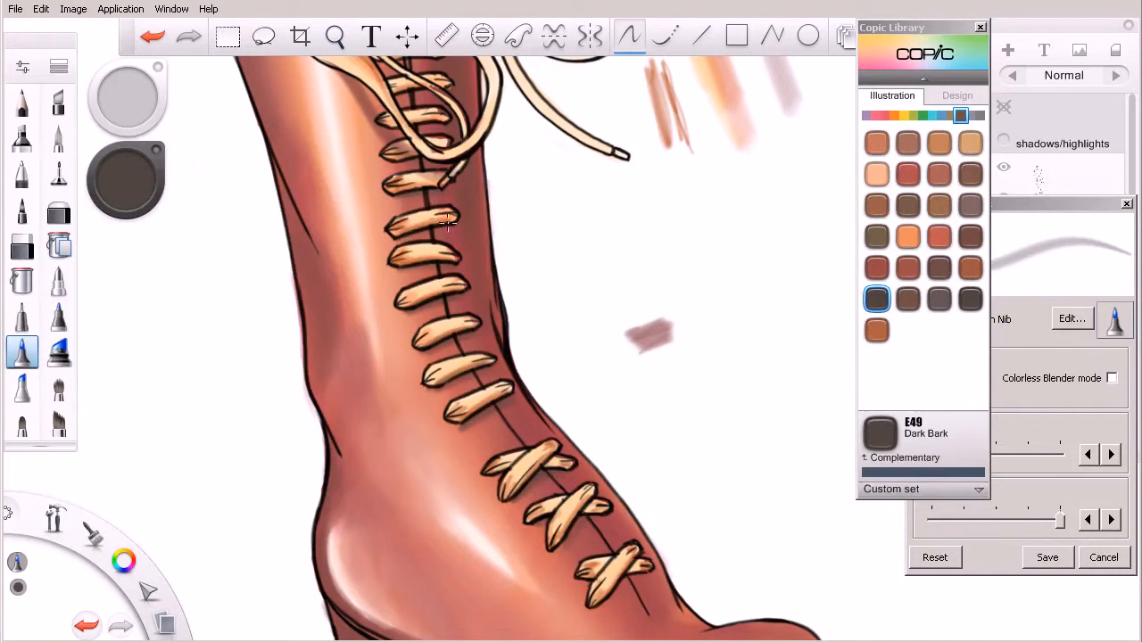
mouse_move(560, 539)
mouse_down()
mouse_move(586, 519)
mouse_move(547, 527)
mouse_up()
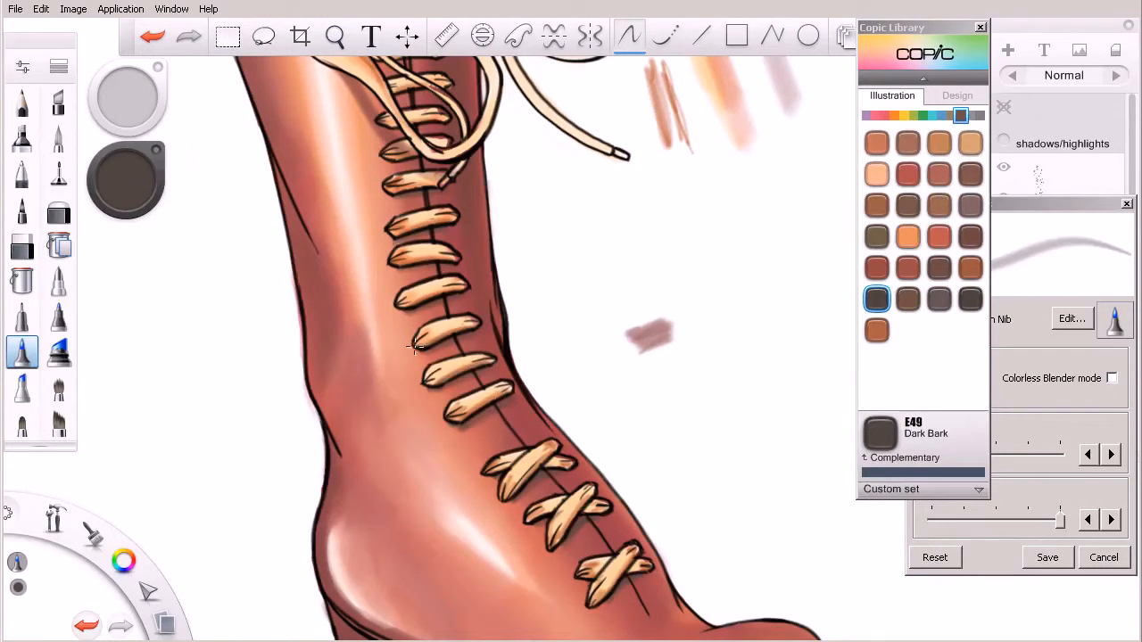
scroll(446, 295, down, 1)
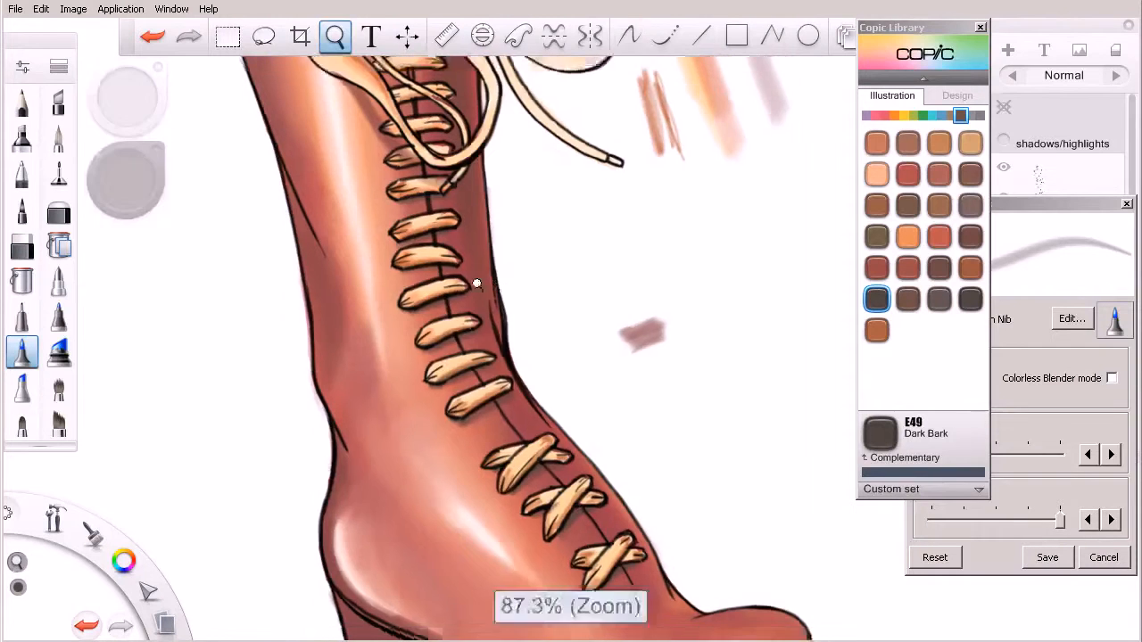
Zoom in on the knot and upper laces, undoing and redoing the last stroke to compare.
drag(482, 303, 531, 468)
drag(446, 224, 386, 303)
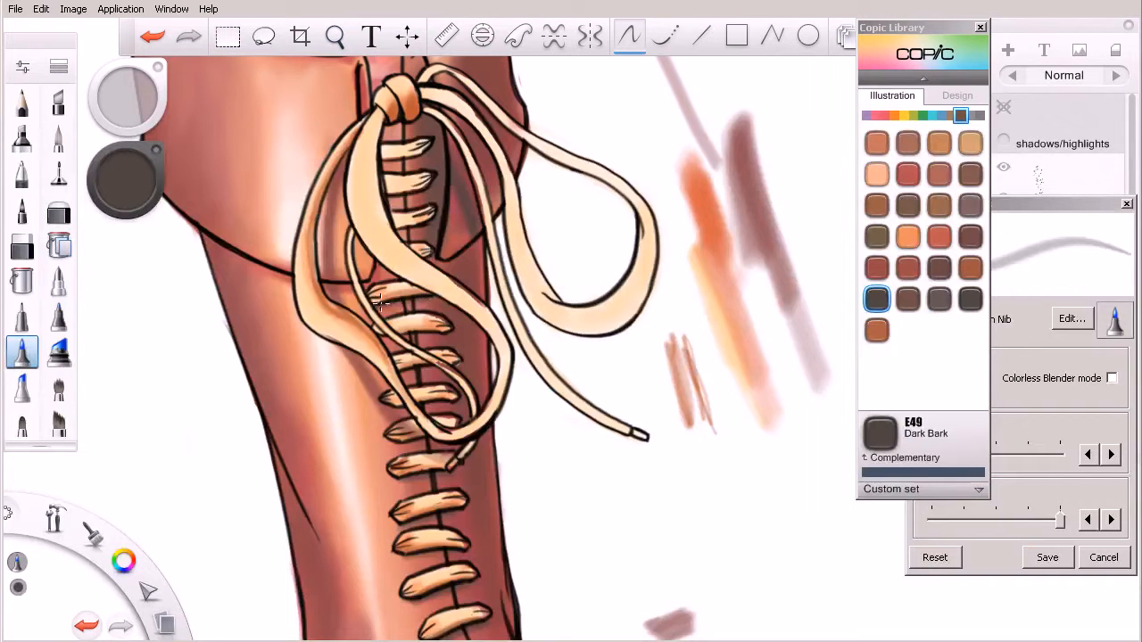
key(ctrl+z)
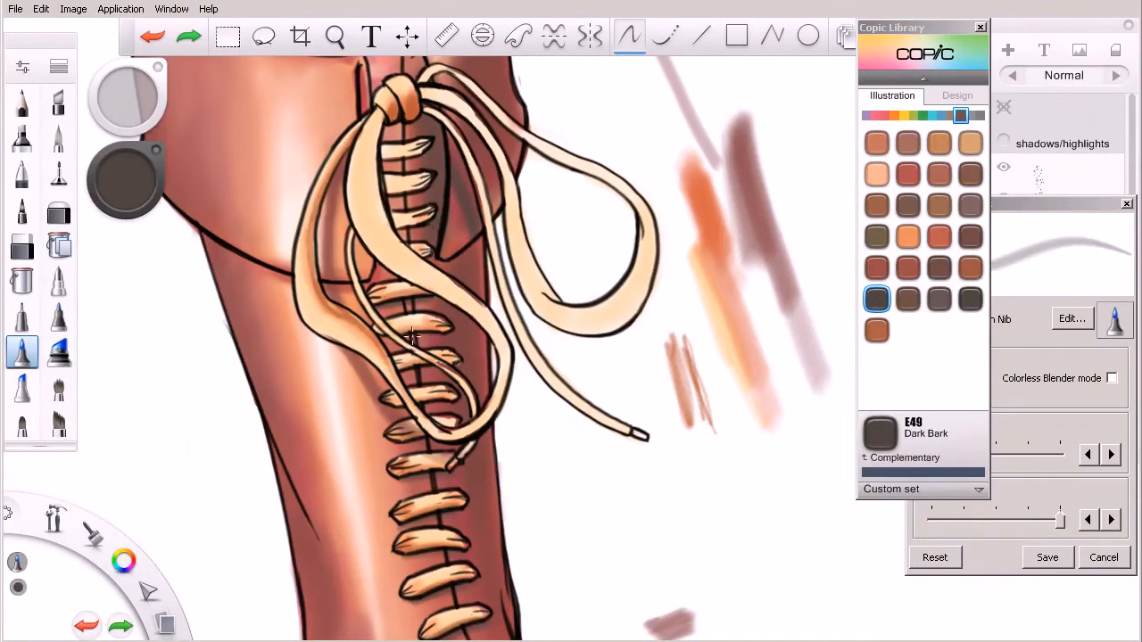
key(ctrl+y)
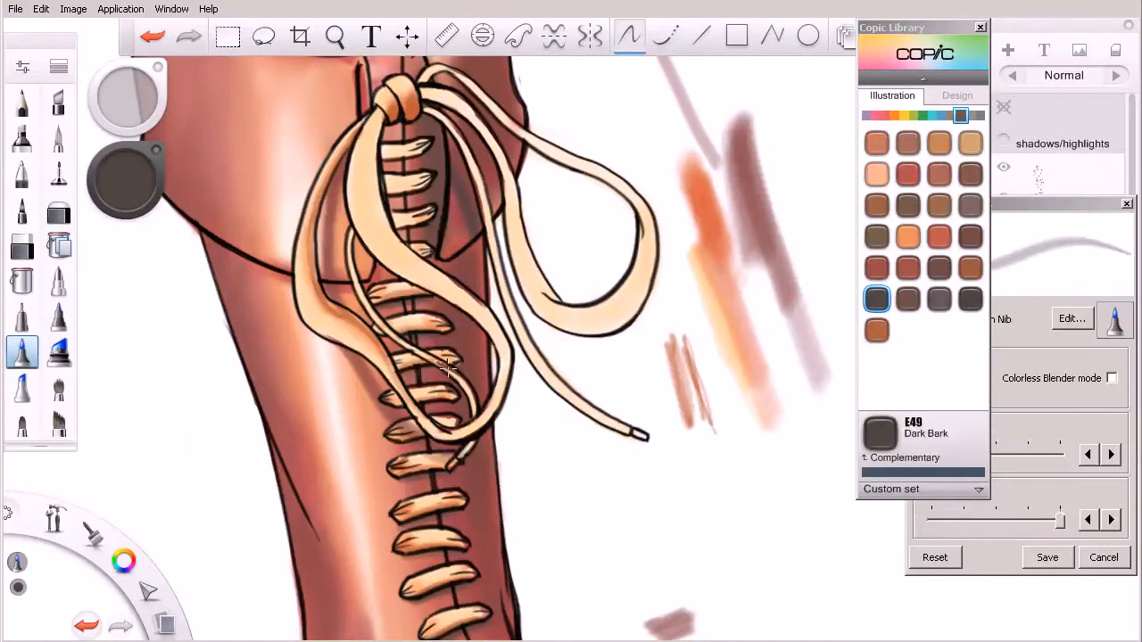
Paint Dark Bark shadows between the upper laces, beside the knot and along its left seam.
drag(416, 407, 457, 408)
drag(416, 253, 418, 157)
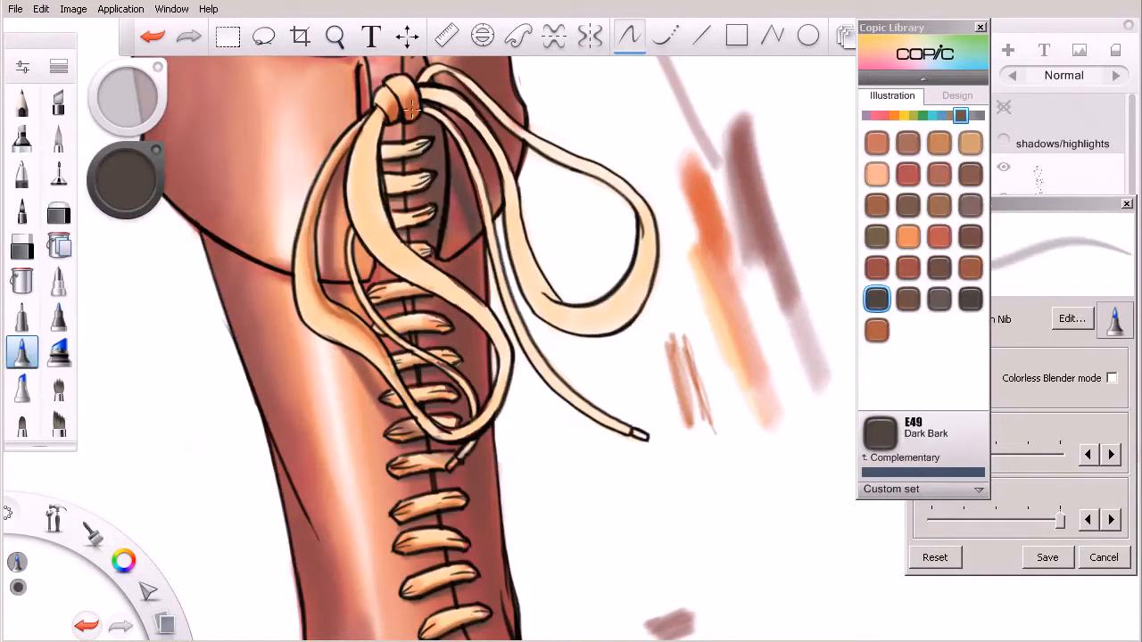
mouse_move(412, 108)
mouse_down()
mouse_move(401, 111)
mouse_move(416, 94)
mouse_up()
scroll(418, 167, down, 2)
scroll(419, 168, down, 2)
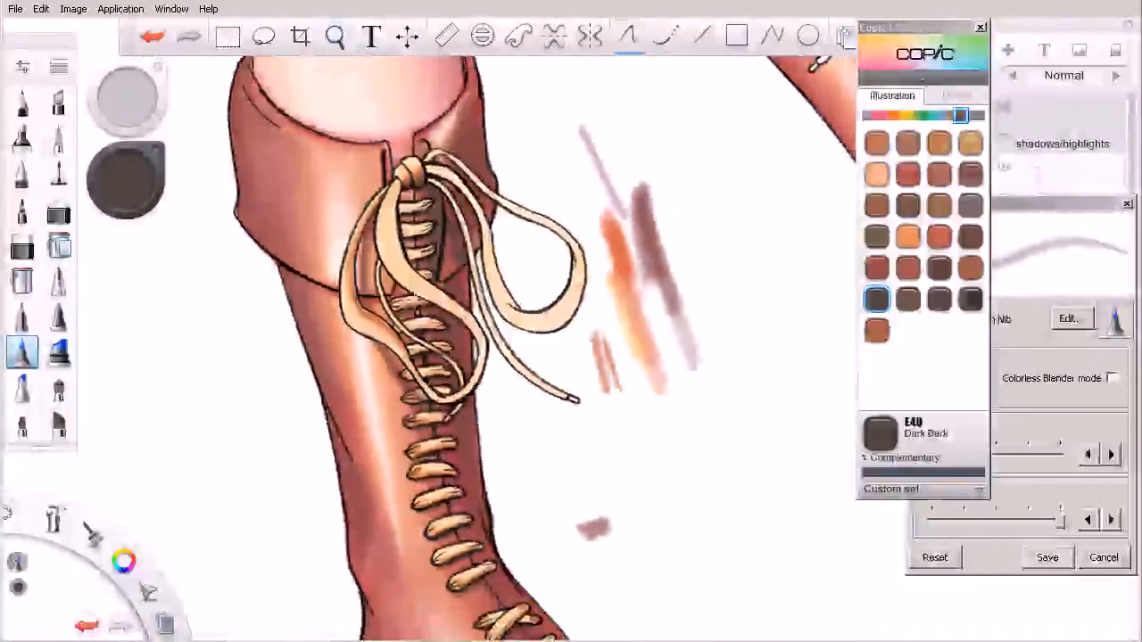
drag(386, 144, 393, 169)
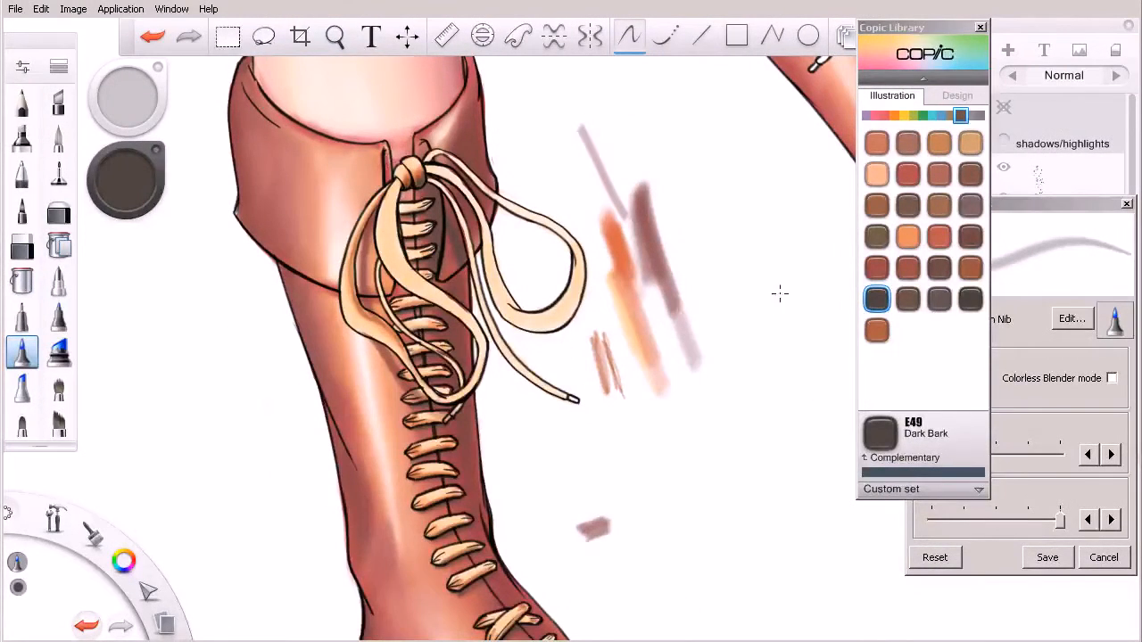
Shade the lace edge left of the knot with Deep Orange, then deepen it with Redwood.
click(907, 236)
scroll(704, 242, up, 2)
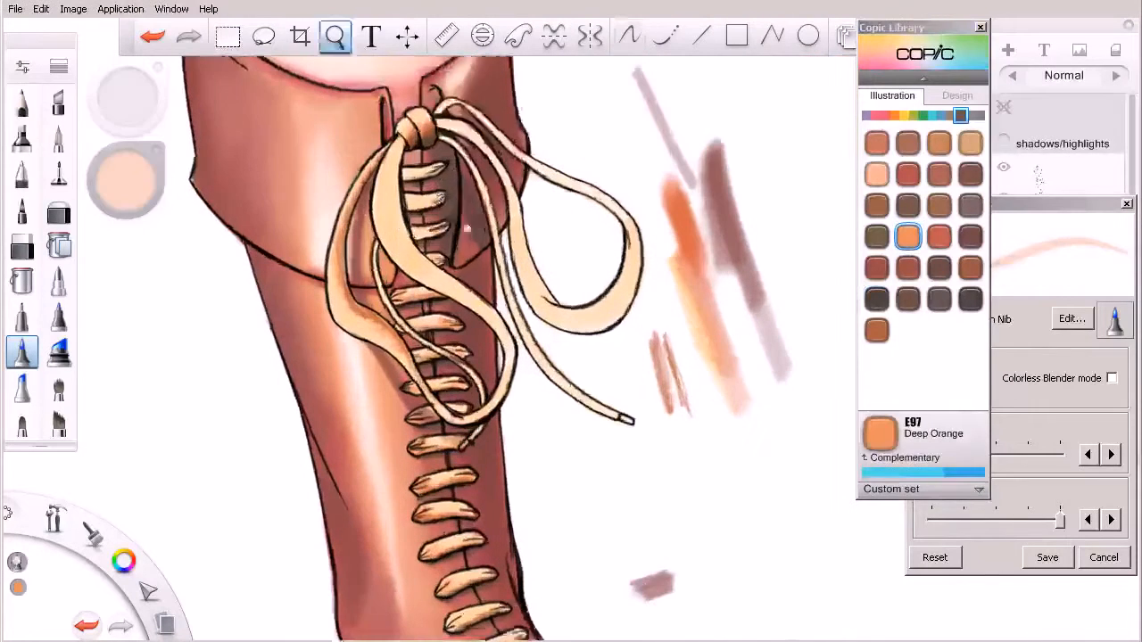
mouse_move(393, 147)
mouse_down()
mouse_move(404, 228)
mouse_move(392, 165)
mouse_move(394, 185)
mouse_up()
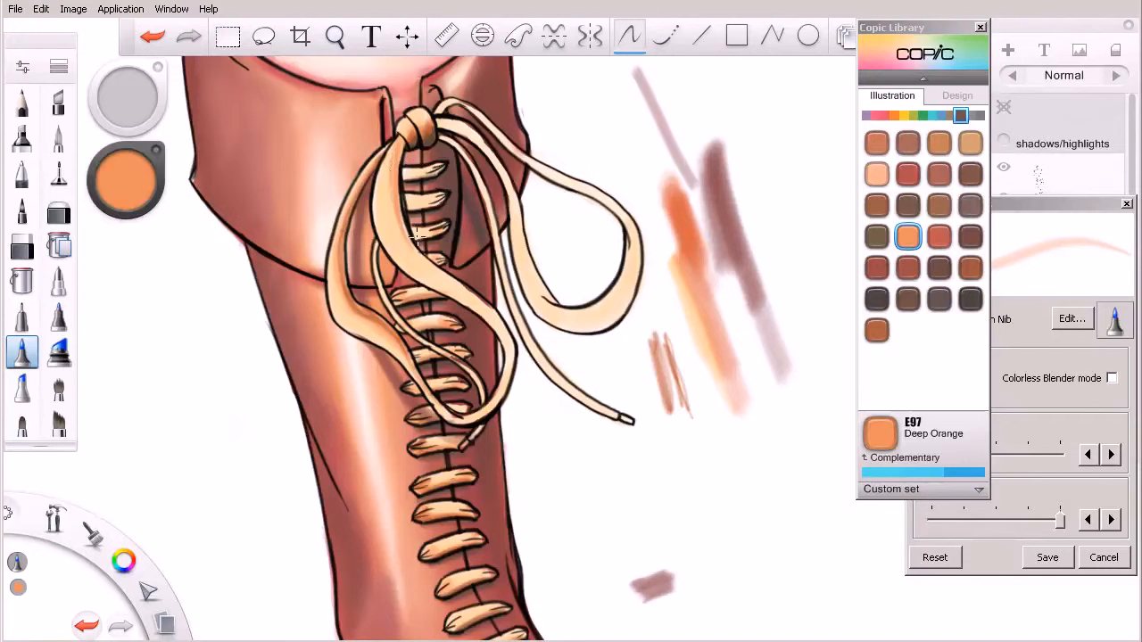
click(908, 268)
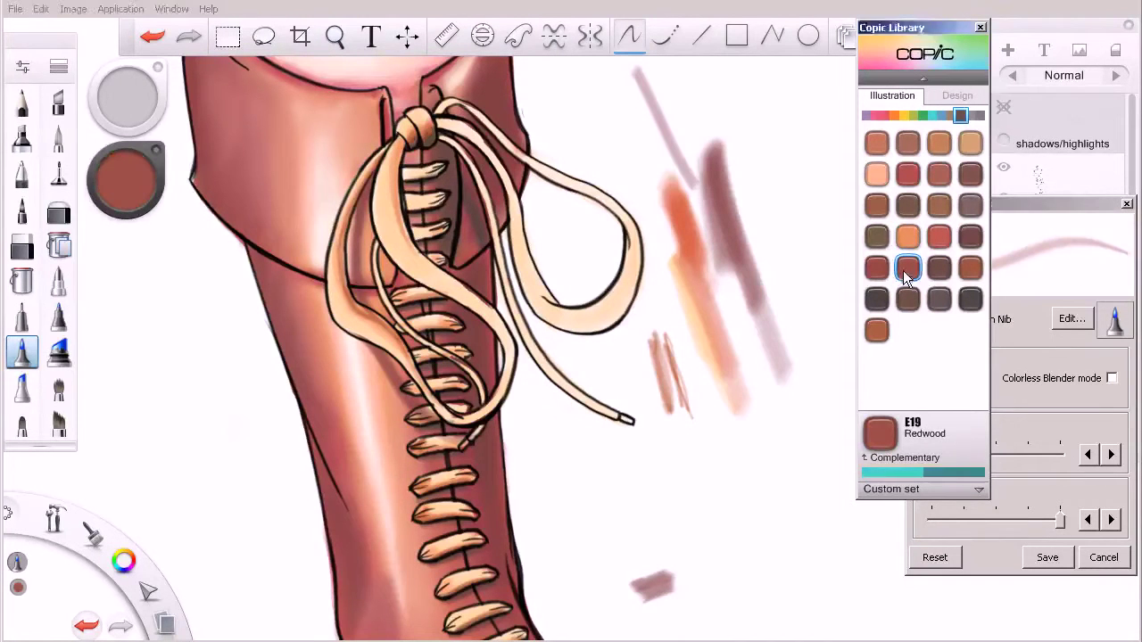
drag(402, 132, 399, 186)
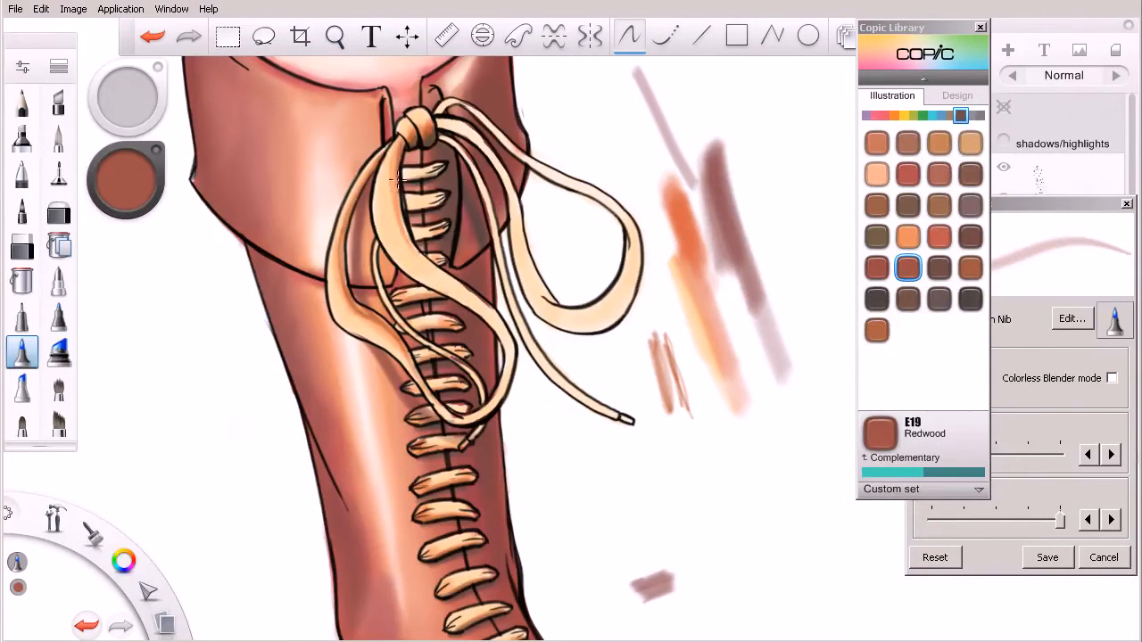
drag(400, 133, 395, 192)
click(908, 236)
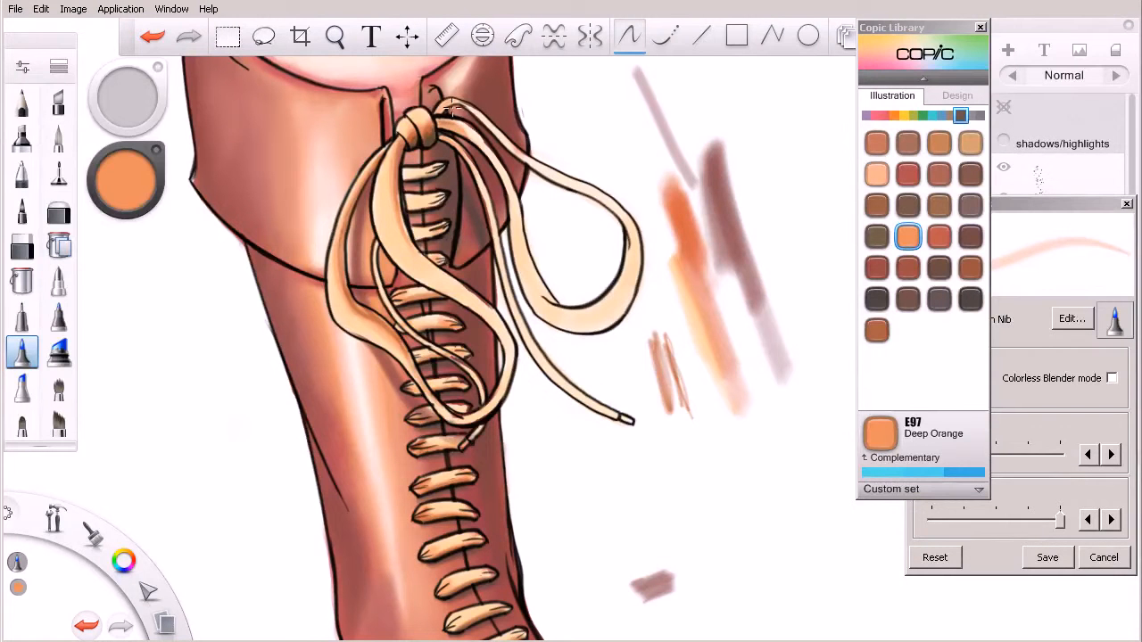
Add faint Burnt Sienna shading below and on the left edge of the knot.
click(877, 265)
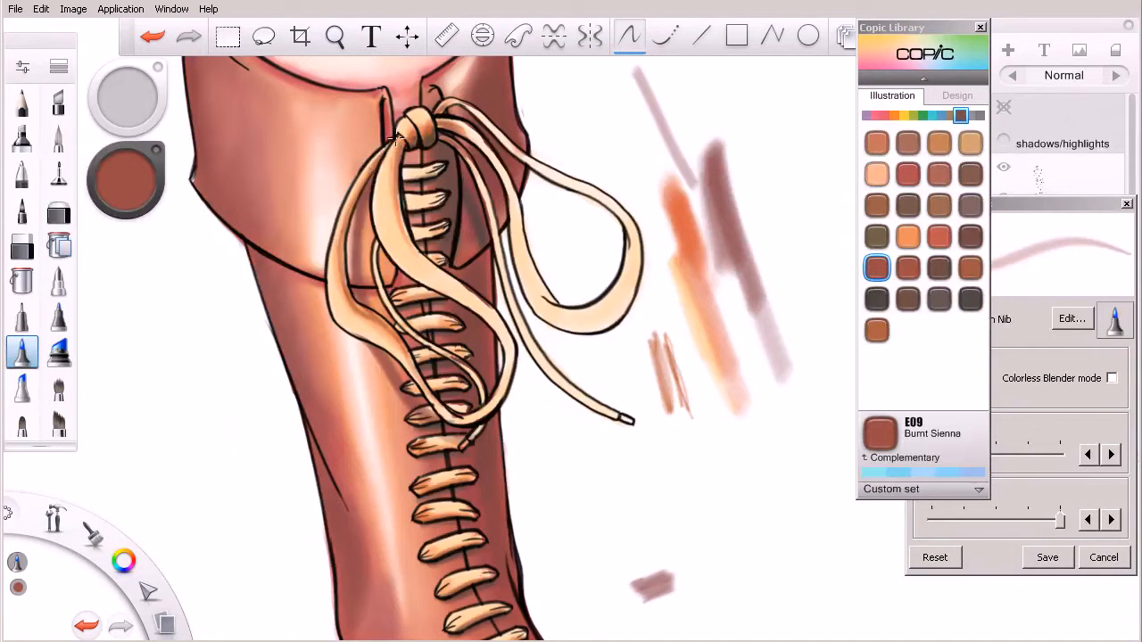
drag(399, 136, 377, 187)
drag(399, 138, 390, 150)
click(907, 236)
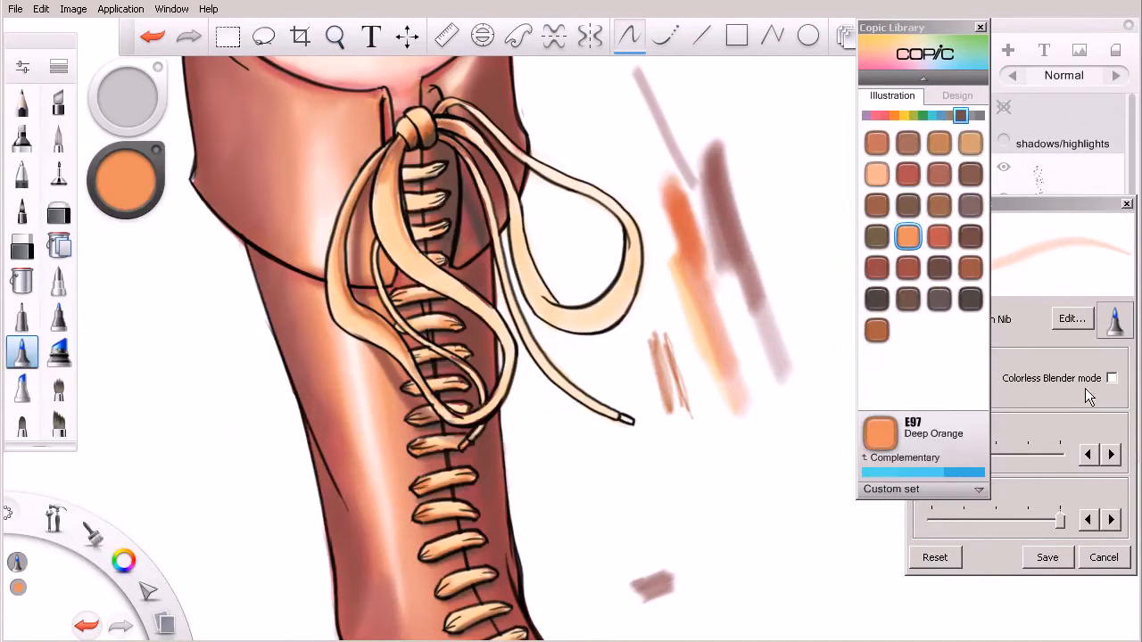
Switch to the Colorless Blender and soften the lace shading below the knot, then zoom out.
click(1112, 379)
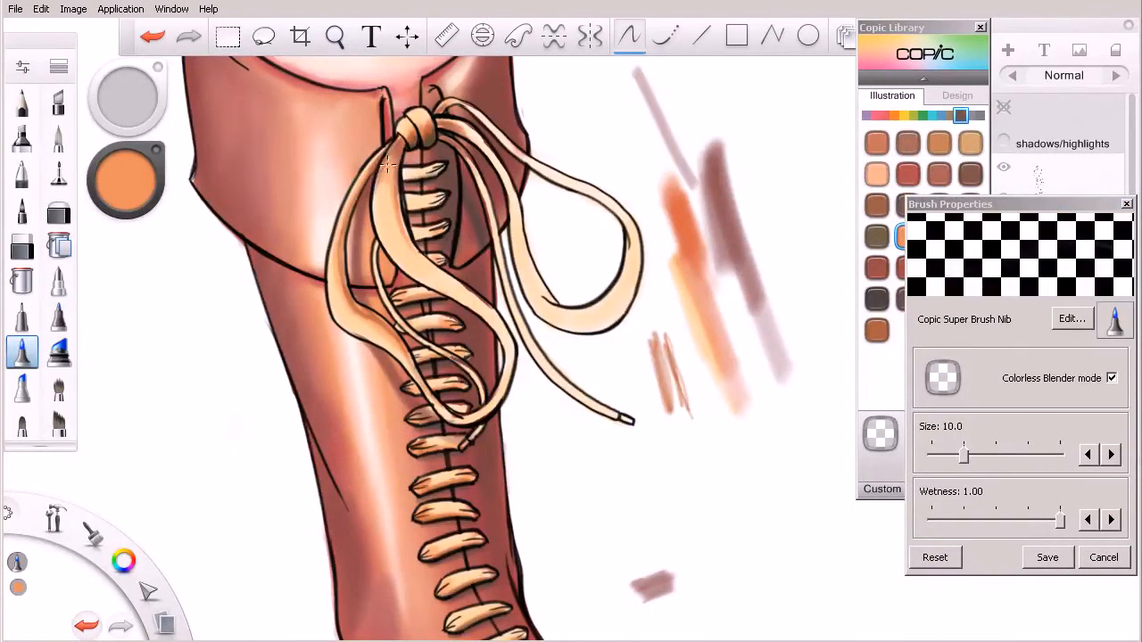
drag(387, 165, 392, 153)
key(space)
mouse_move(545, 279)
mouse_down()
mouse_move(656, 489)
mouse_move(607, 497)
mouse_up()
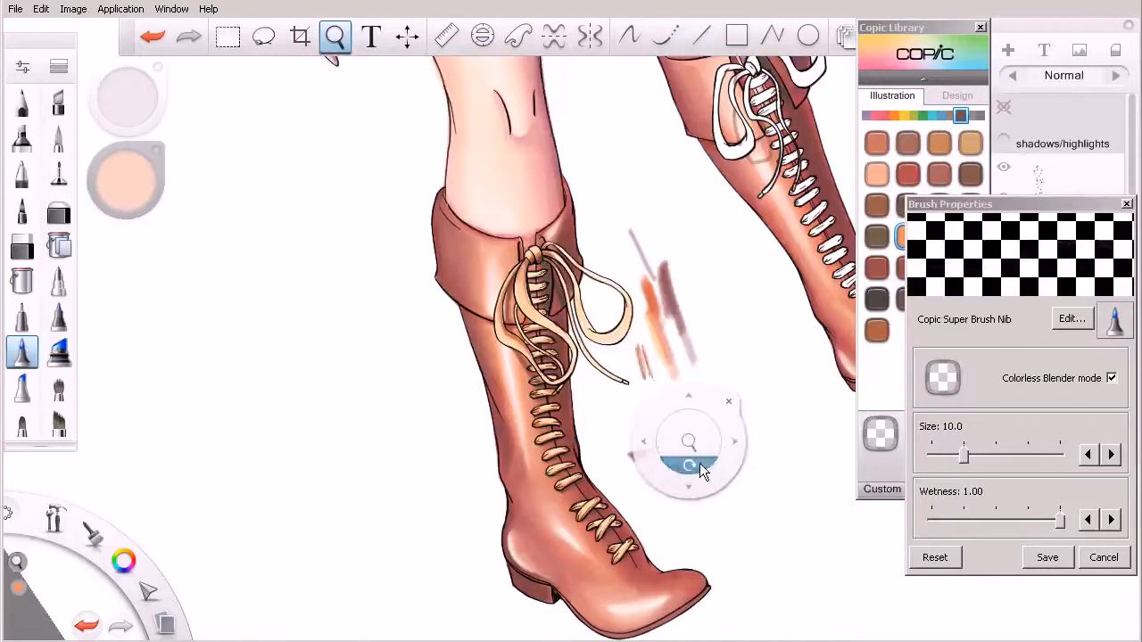
Rotate the canvas upright, frame both boots, then pan up to the torso and skirt.
mouse_move(700, 463)
mouse_down()
mouse_move(643, 502)
mouse_move(534, 532)
mouse_up()
key(space)
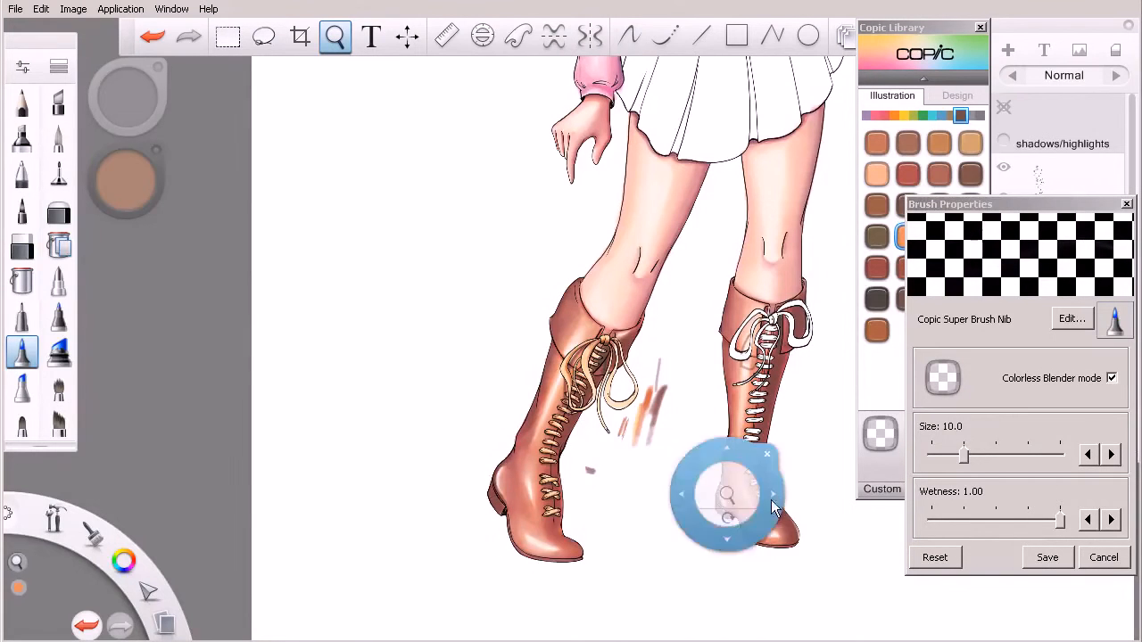
drag(773, 506, 472, 538)
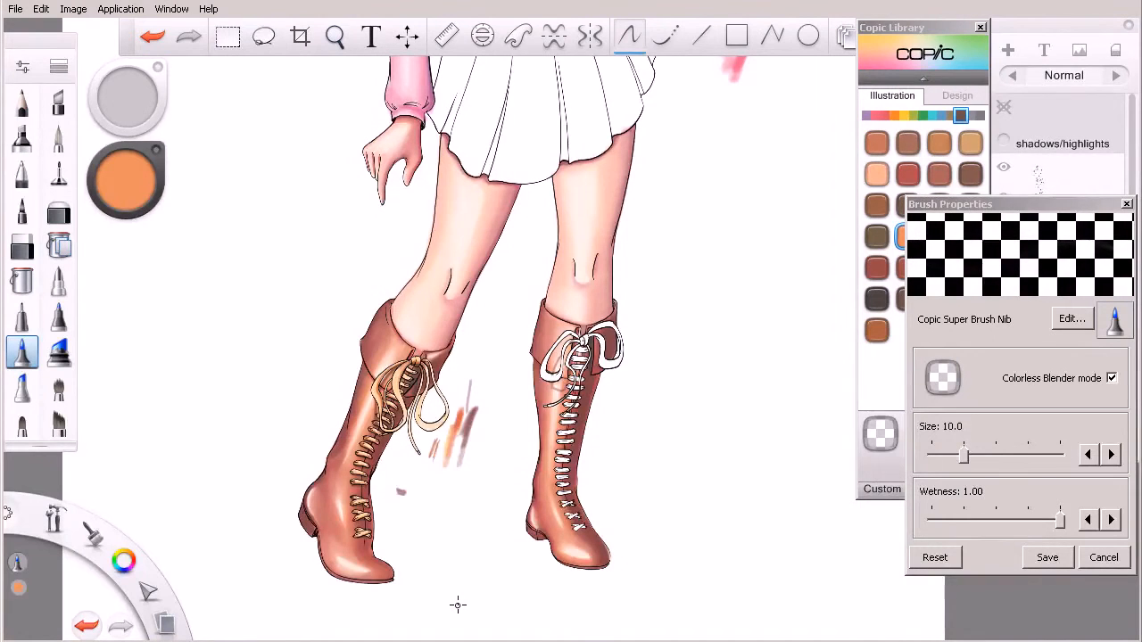
key(space)
mouse_move(701, 294)
mouse_down()
mouse_move(637, 400)
mouse_move(608, 526)
mouse_move(429, 355)
mouse_up()
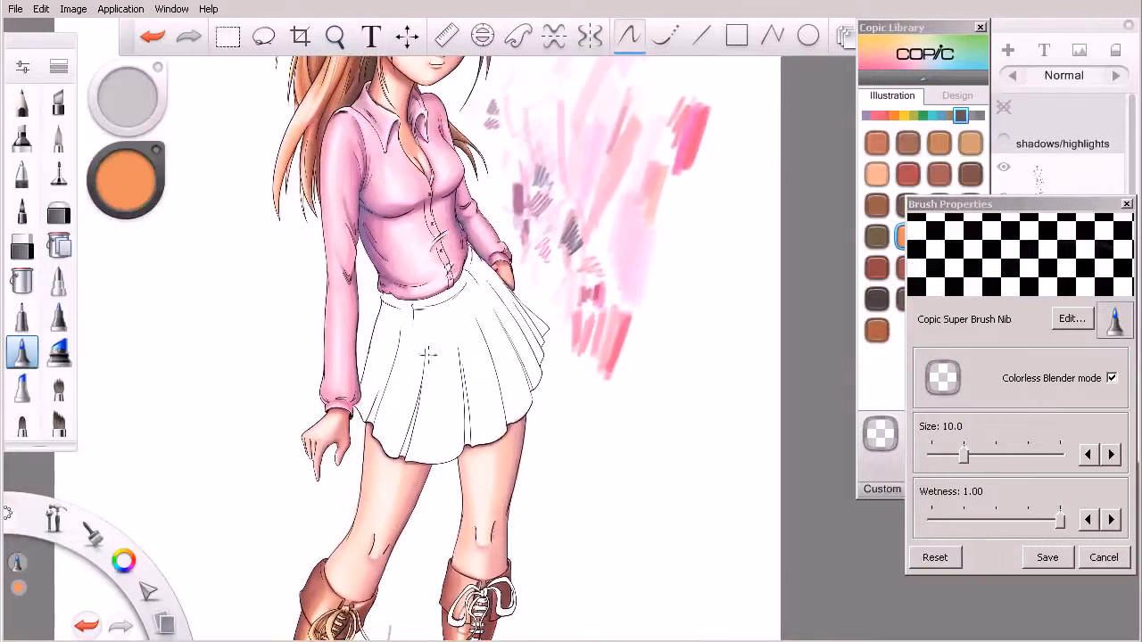